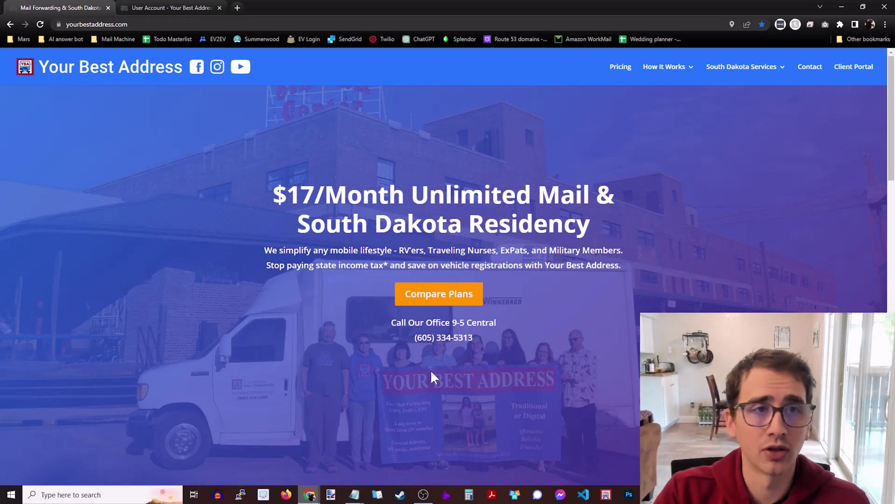
- Compare seasonal and annual plan prices, then begin annual Traditional Mail Forwarding signup
left_click(440, 295)
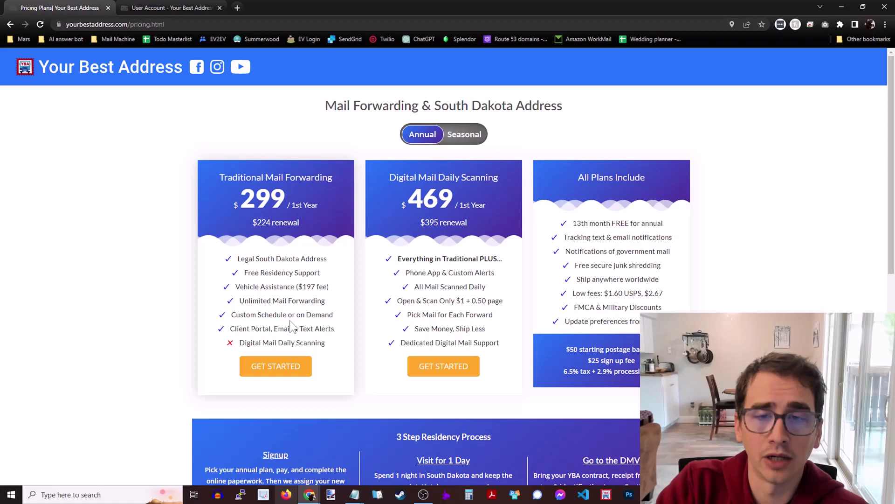
left_click(414, 134)
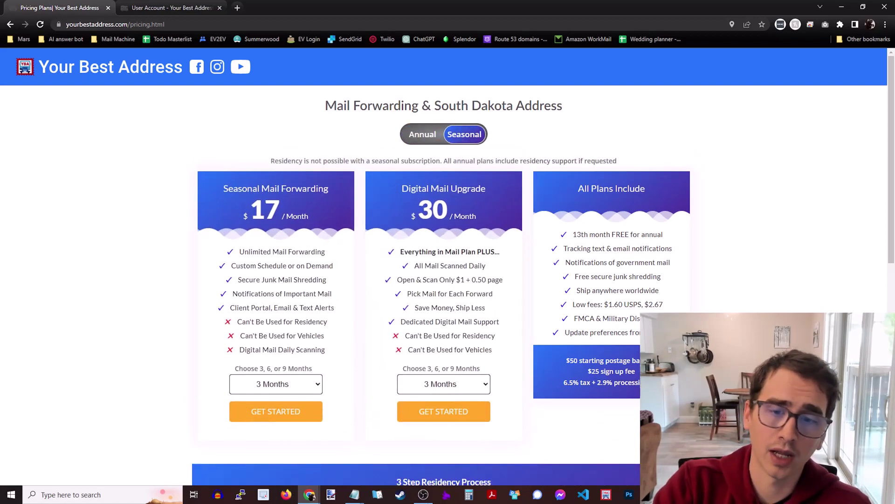
left_click(424, 139)
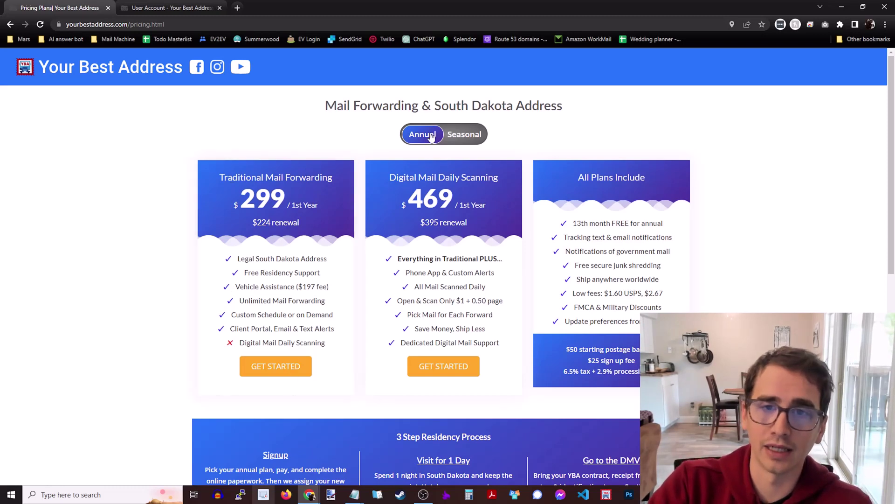
left_click(247, 365)
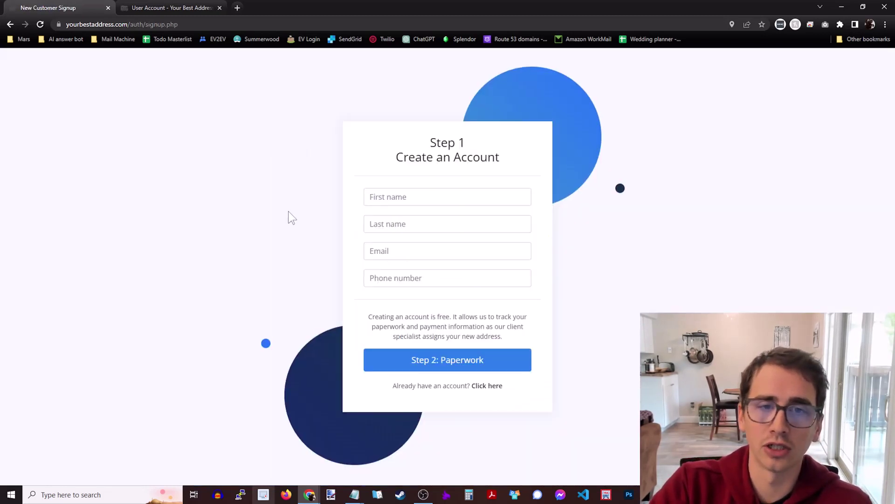
- Enter the applicant's first name, last name, saved e-mail and phone number, then continue to Step 2 paperwork
left_click(402, 197)
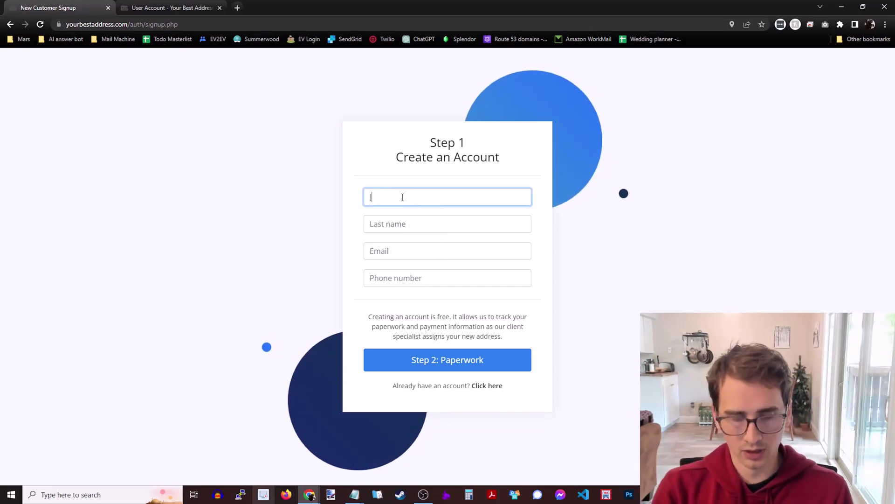
left_click(415, 224)
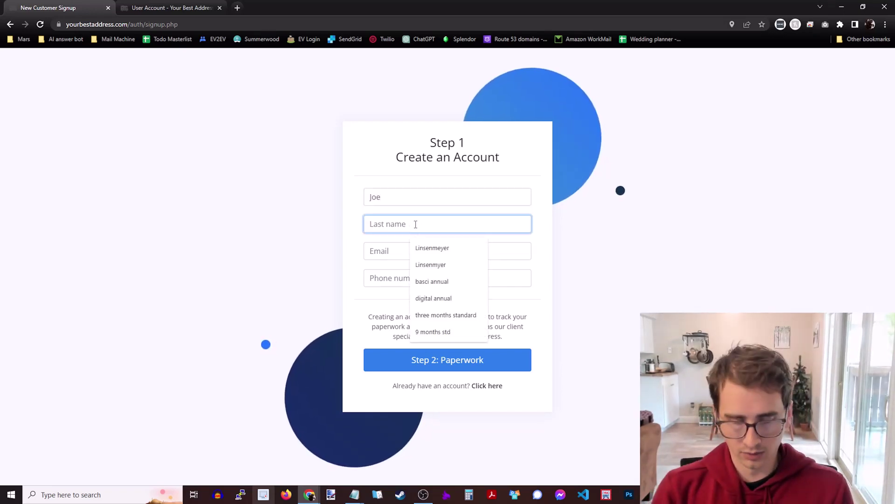
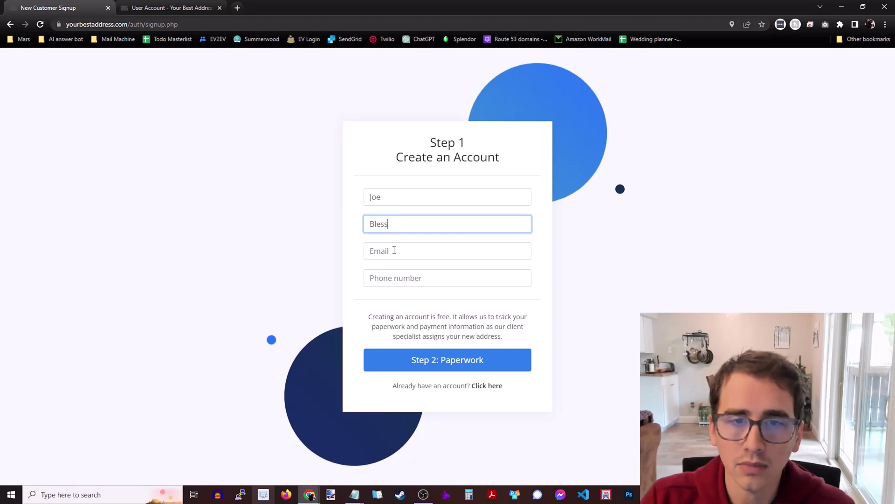
left_click(399, 250)
left_click(406, 272)
left_click(400, 277)
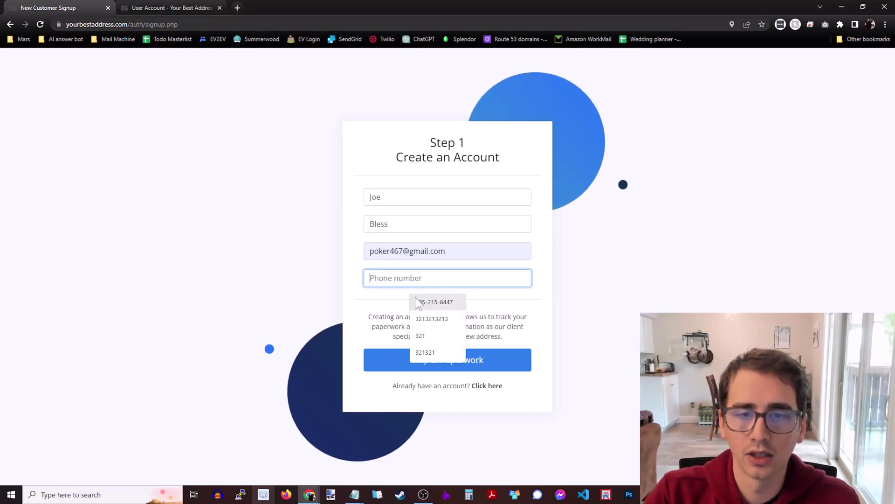
type("3213213213")
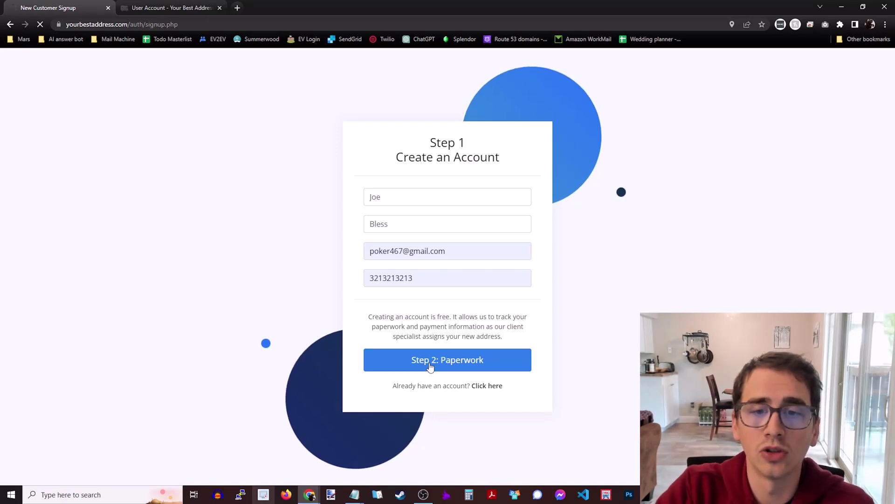
left_click(430, 367)
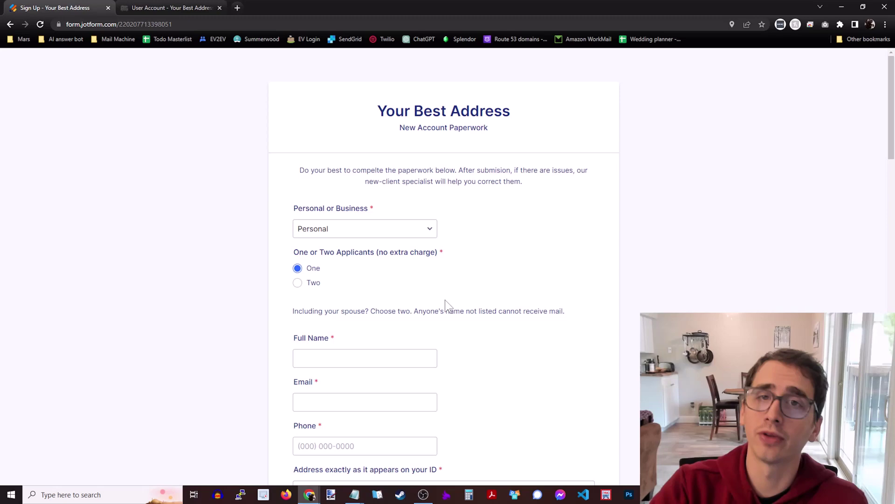
- Keep One applicant and fill in the applicant's full name, saved e-mail and phone number
left_click(297, 282)
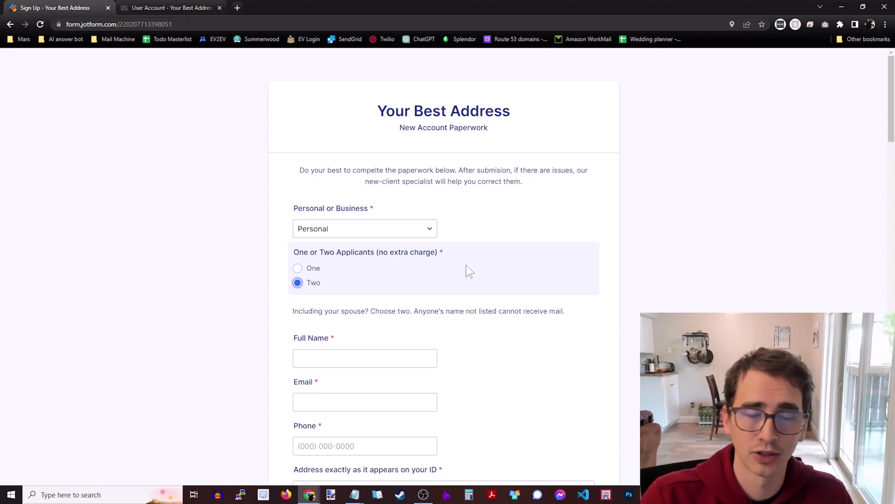
left_click(311, 268)
scroll(433, 267, "down", 2)
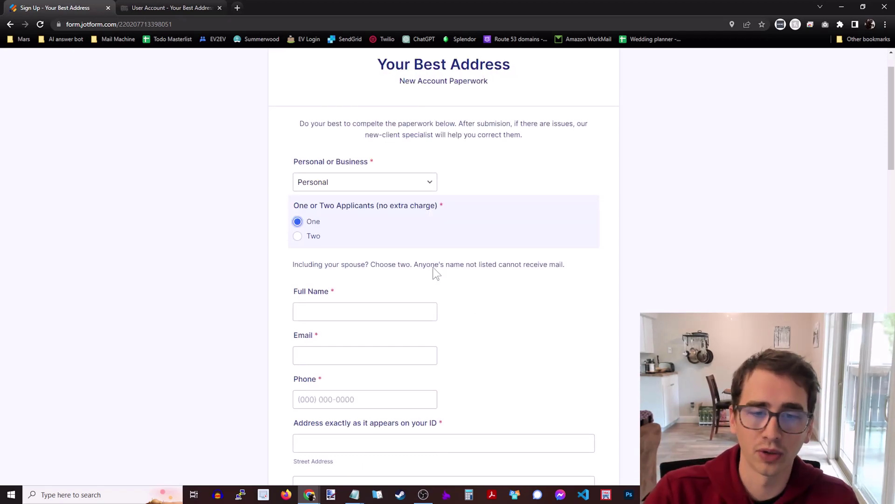
left_click(393, 258)
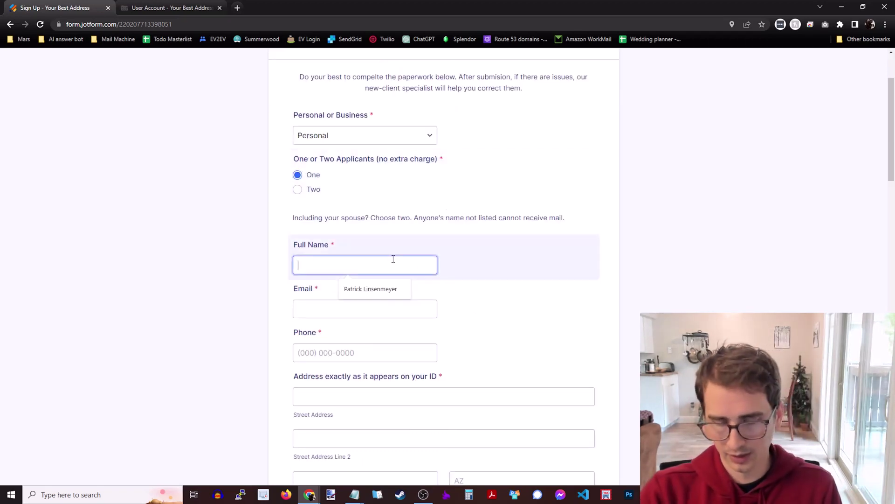
type("Jeo")
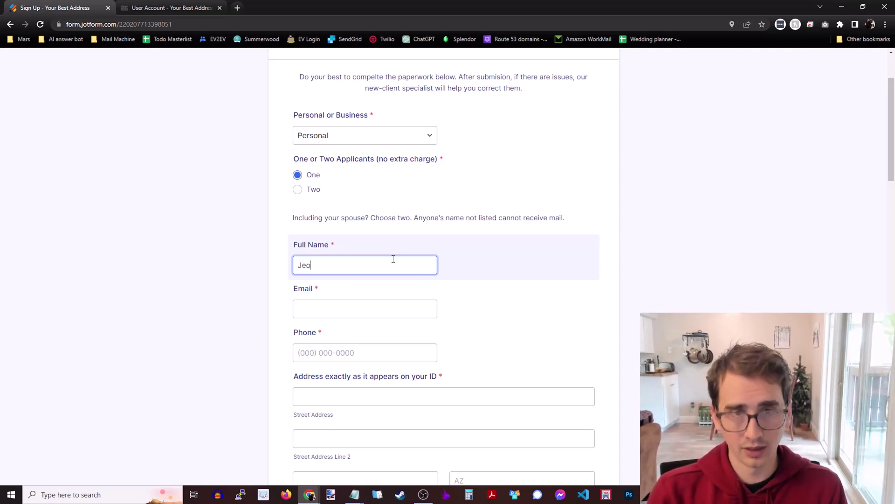
key("BackSpace")
key("BackSpace")
type("oe")
key("Tab")
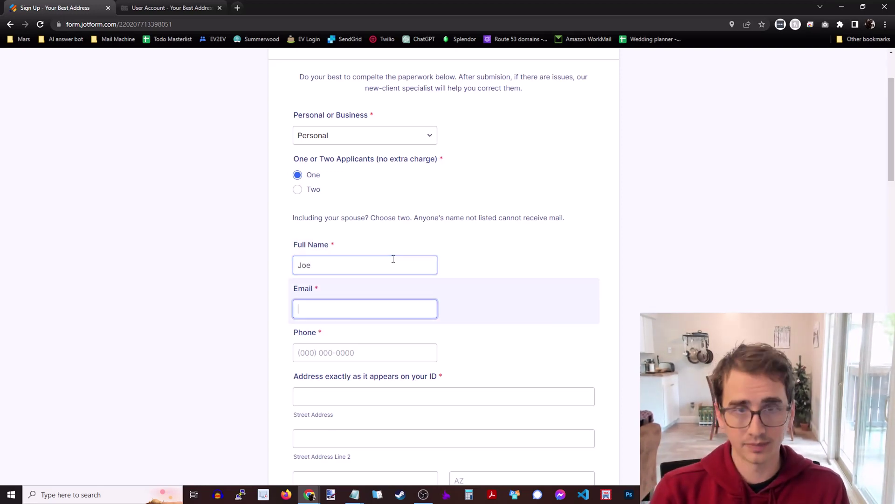
left_click(385, 334)
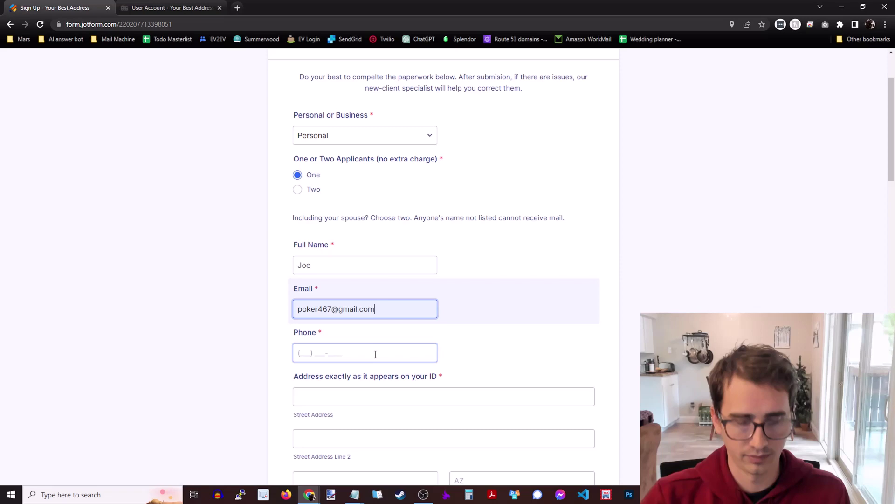
left_click(359, 354)
type("111) 111-1111")
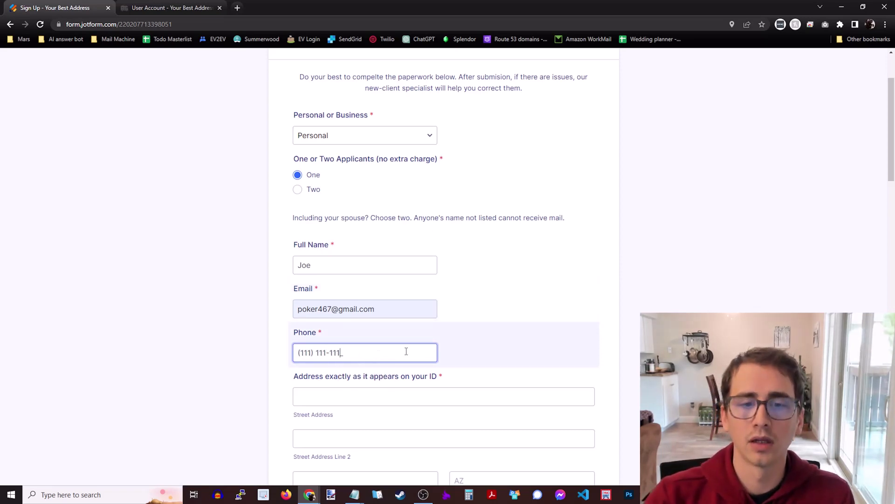
- Enter the ID street address, city and zip code
scroll(359, 353, "down", 3)
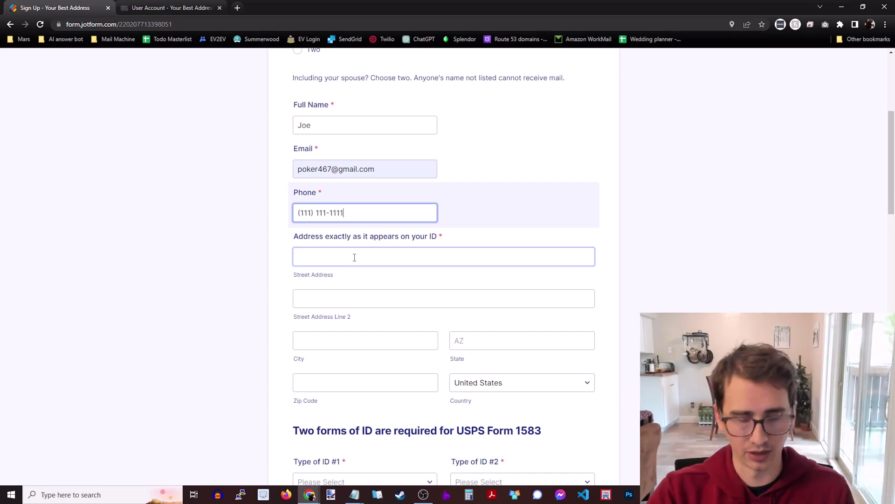
left_click(354, 257)
type("111 State st")
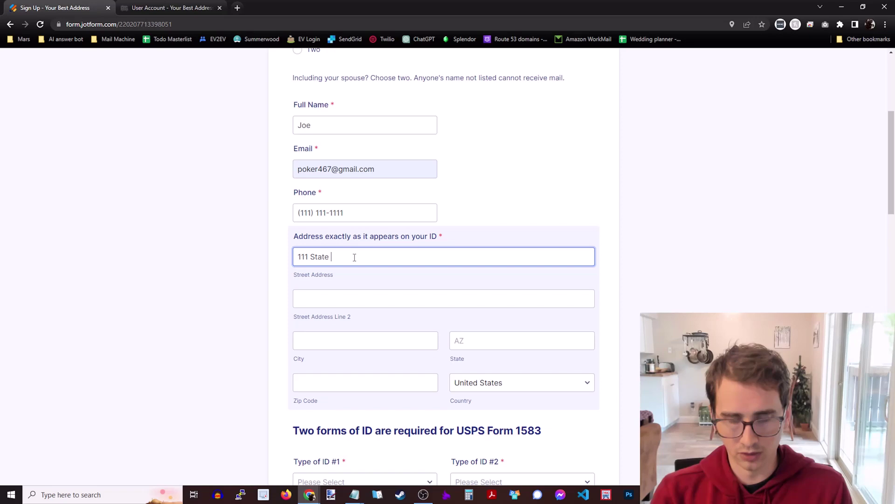
left_click(378, 336)
type("washingto")
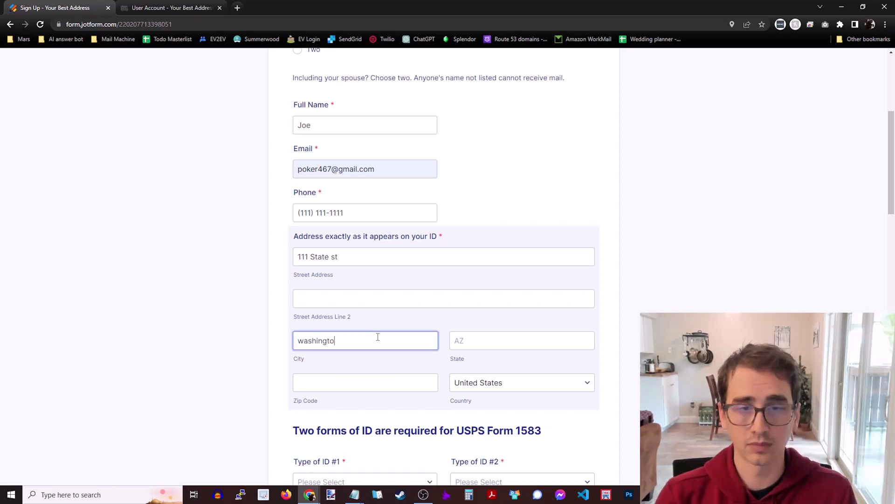
type("n D")
key("BackSpace")
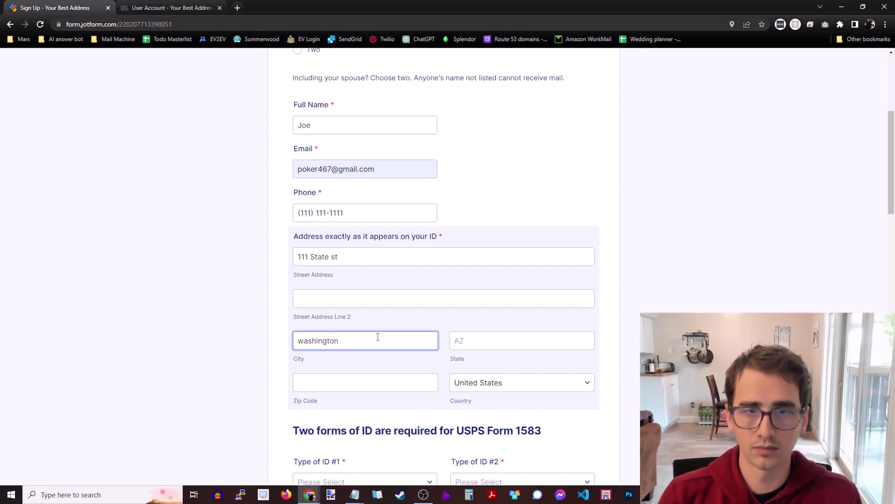
type("DC")
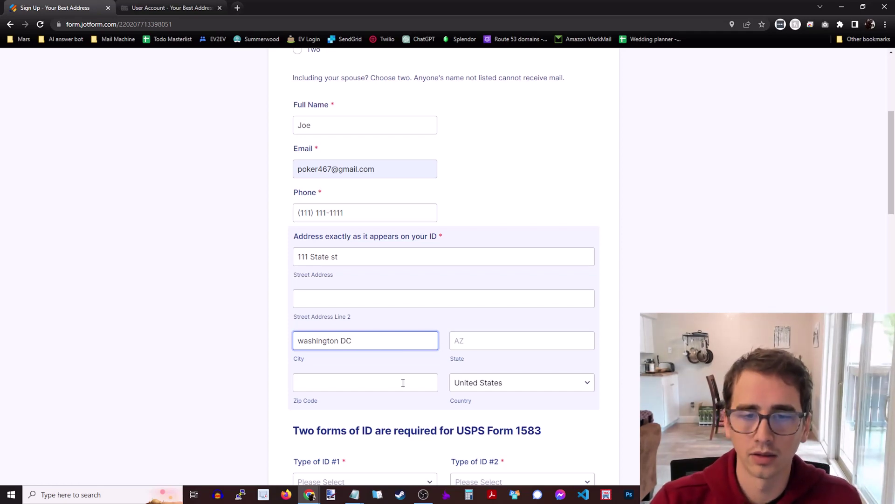
left_click(394, 382)
type("12345")
left_click(476, 342)
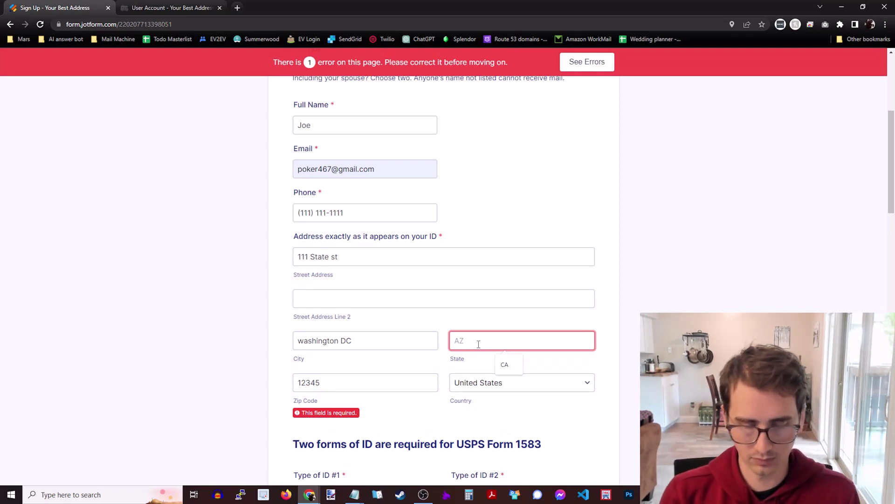
- Finish the state entry and set the ID types to Drivers License and Passport
type("WA")
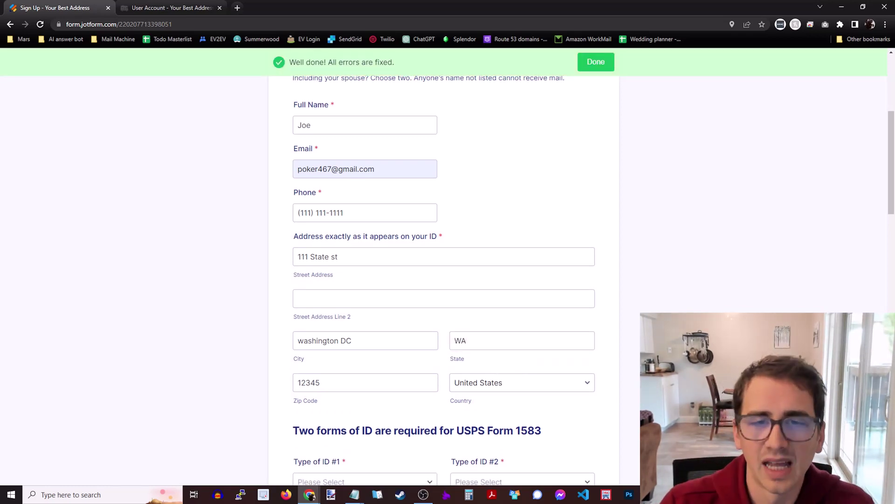
scroll(676, 293, "down", 5)
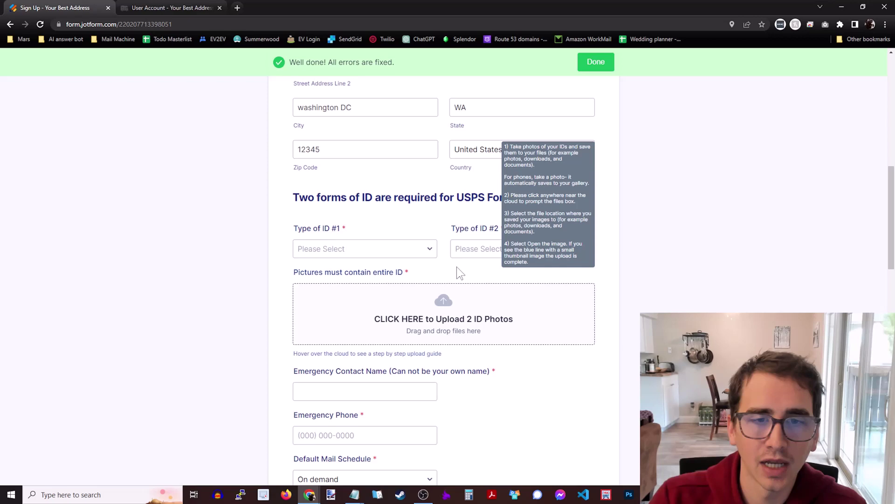
left_click(380, 249)
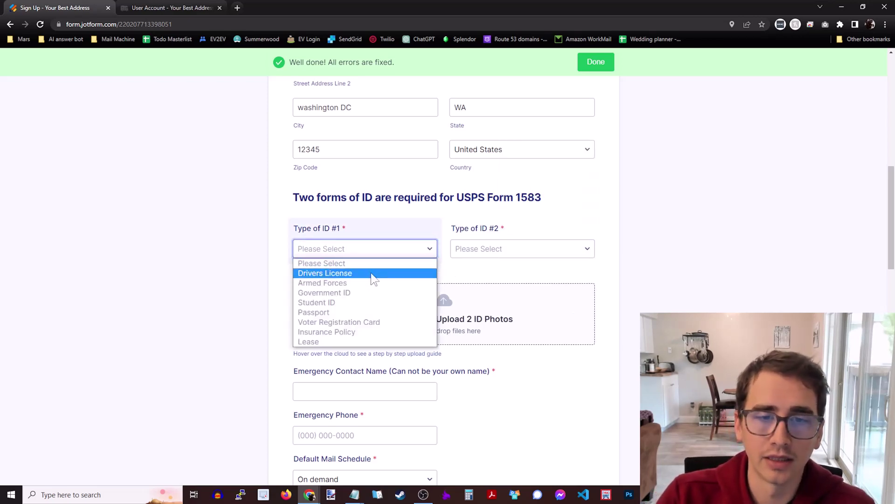
left_click(371, 274)
left_click(470, 252)
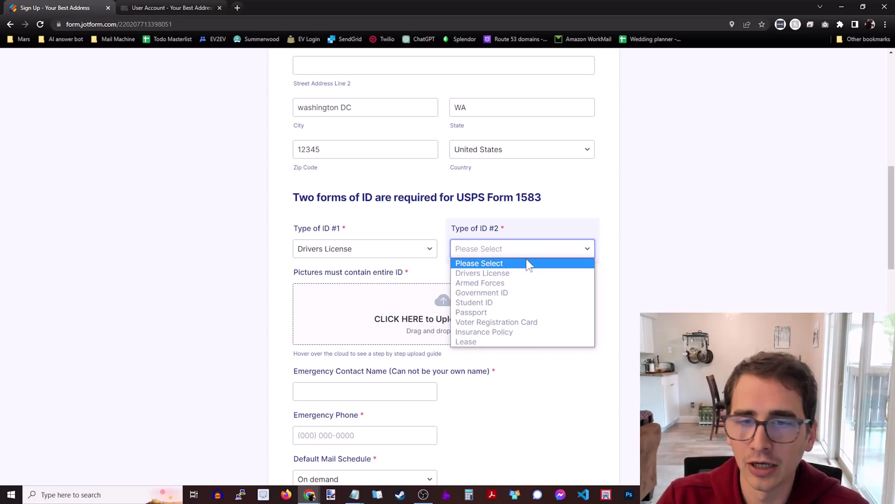
left_click(494, 311)
- Upload ebook-preview.png as the ID photo
left_click(661, 284)
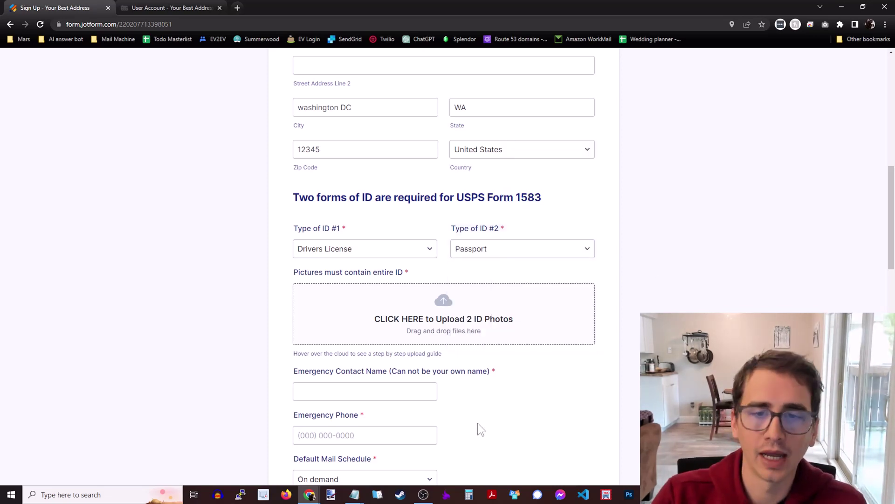
mouse_move(513, 323)
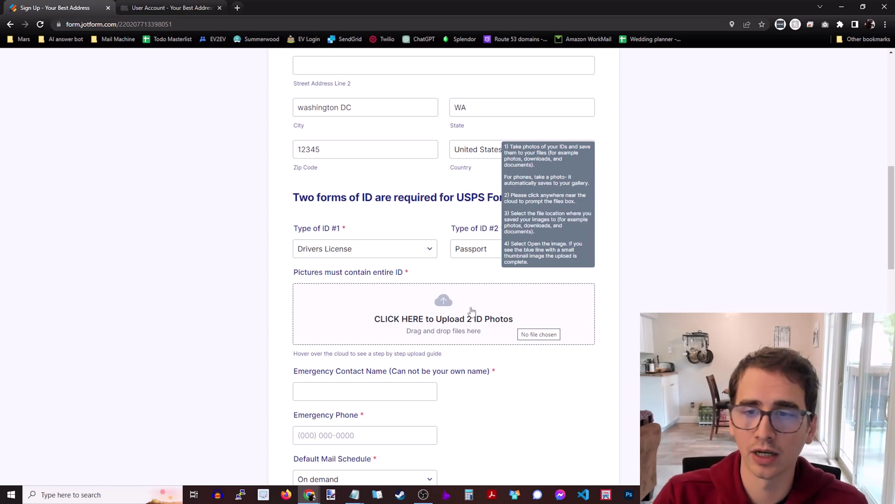
left_click(423, 306)
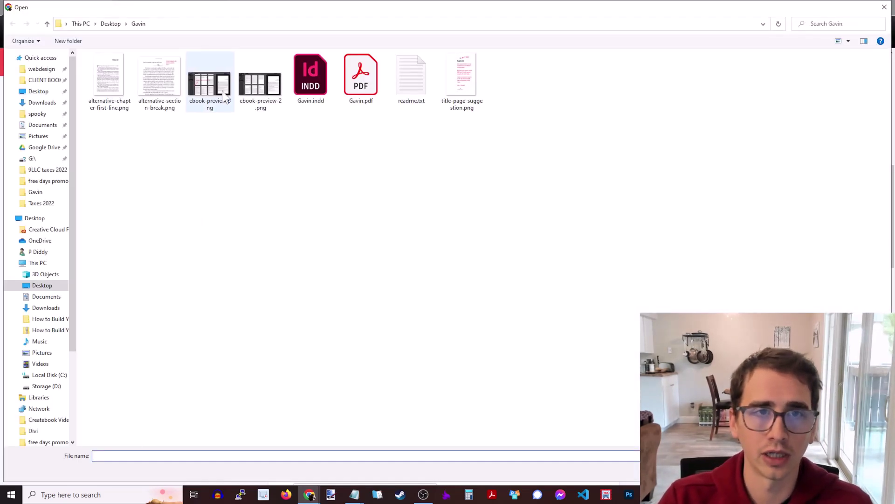
double_click(222, 90)
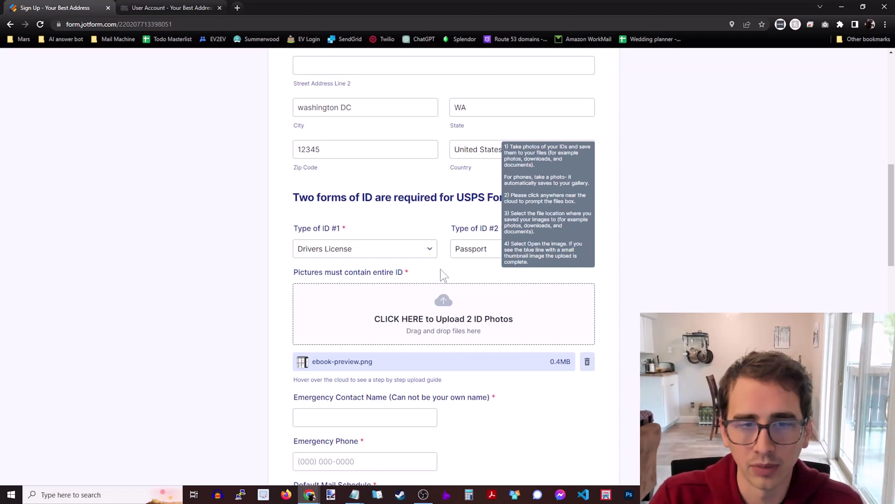
scroll(440, 263, "down", 1)
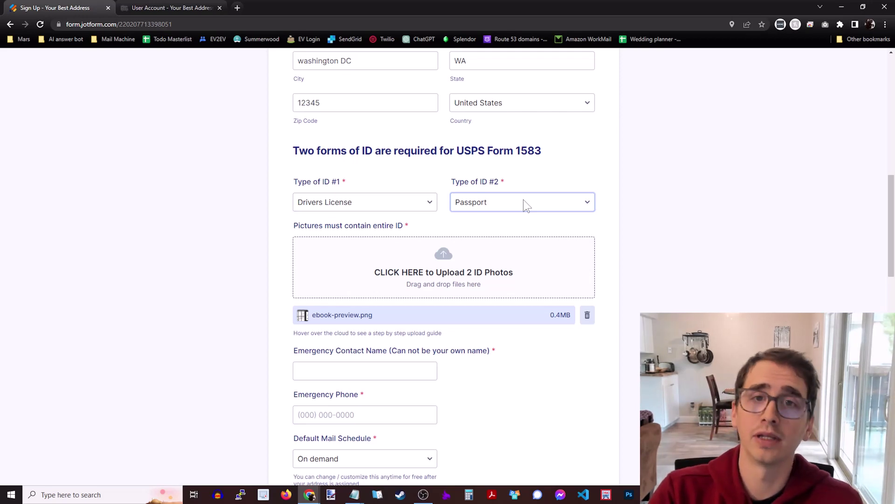
- Enter the emergency contact's name and phone number and keep Default Mail Schedule on On demand
scroll(489, 257, "down", 2)
left_click(407, 275)
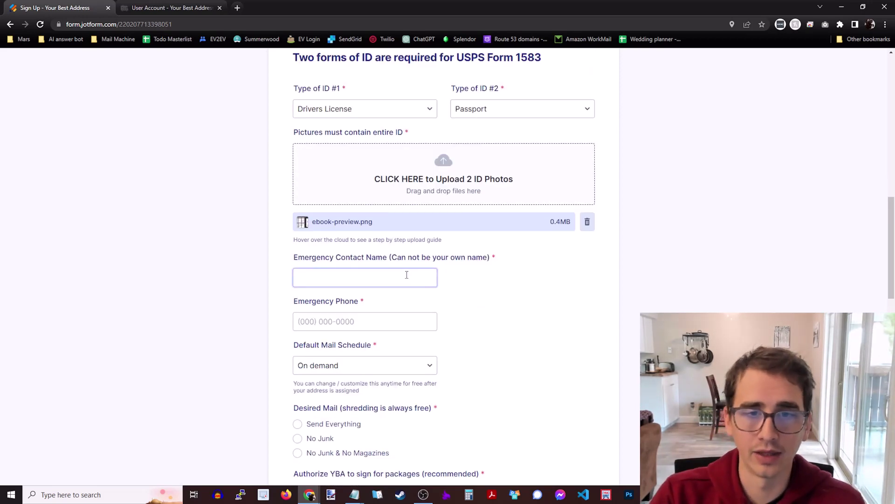
type("Mike")
left_click(354, 329)
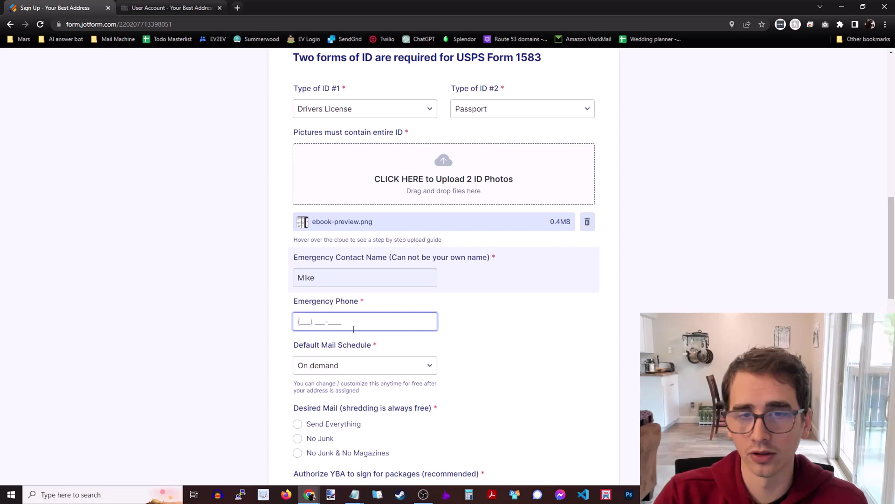
type("1111111111")
scroll(445, 310, "down", 3)
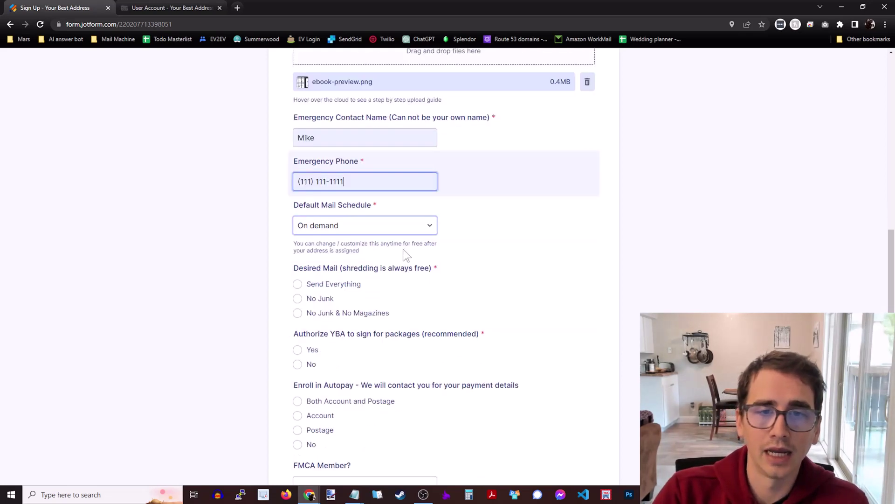
left_click(391, 228)
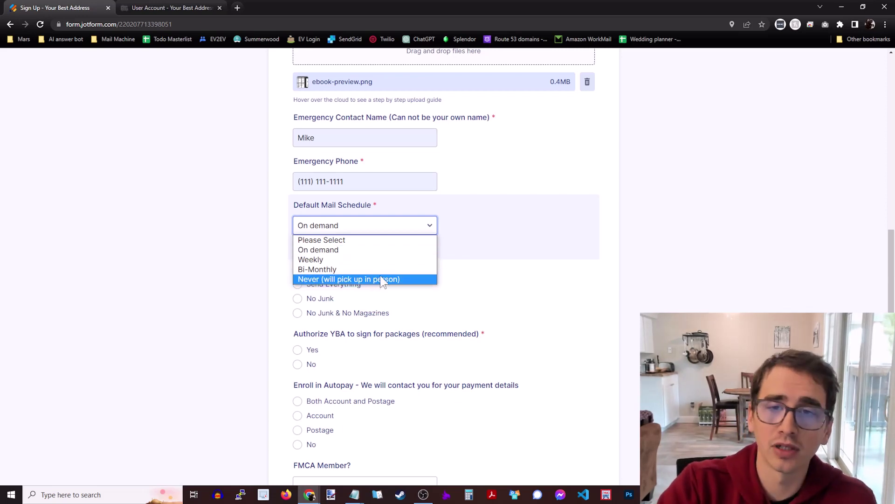
left_click(387, 249)
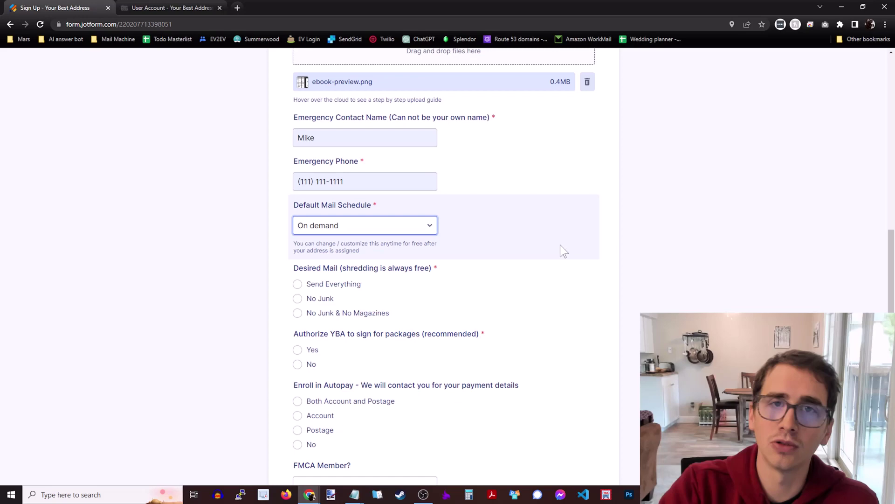
scroll(522, 276, "down", 3)
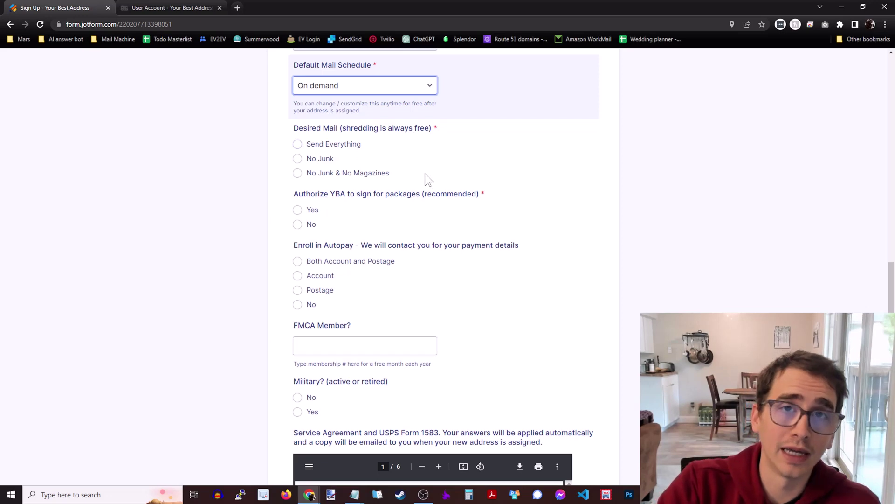
- Choose No Junk & No Magazines, authorize package signing, autopay Both Account and Postage, Military No
left_click(322, 173)
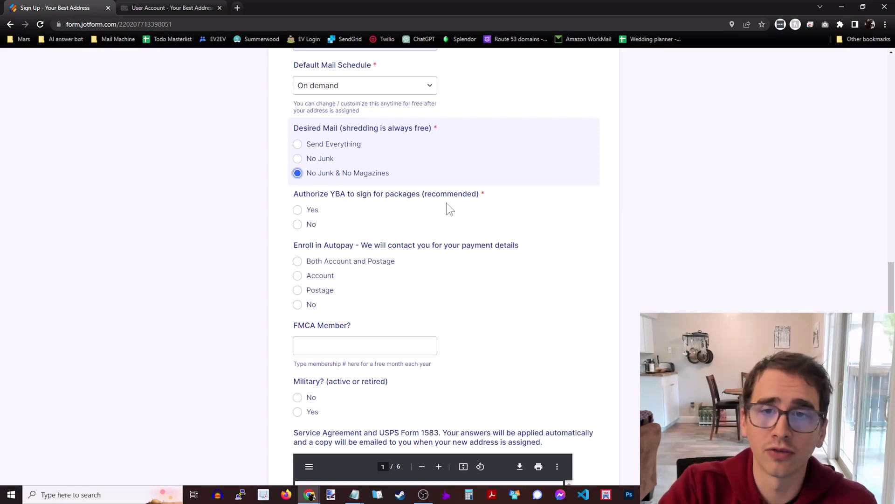
scroll(448, 209, "down", 1)
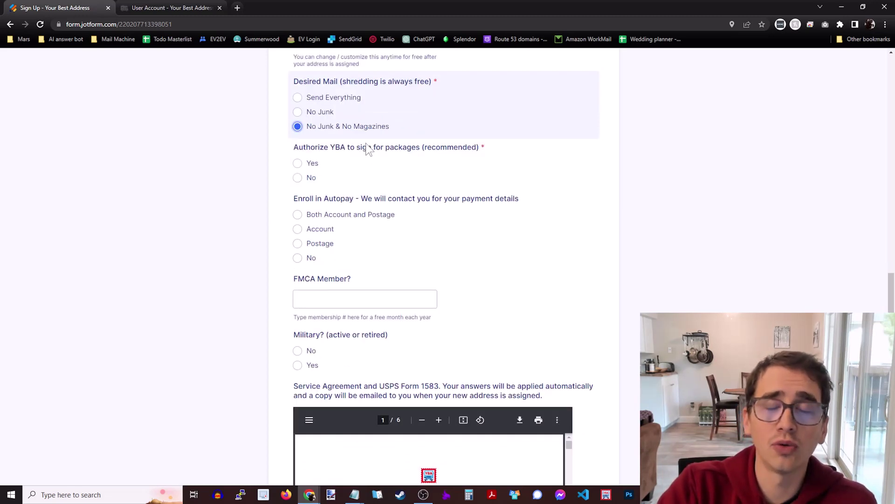
left_click(298, 163)
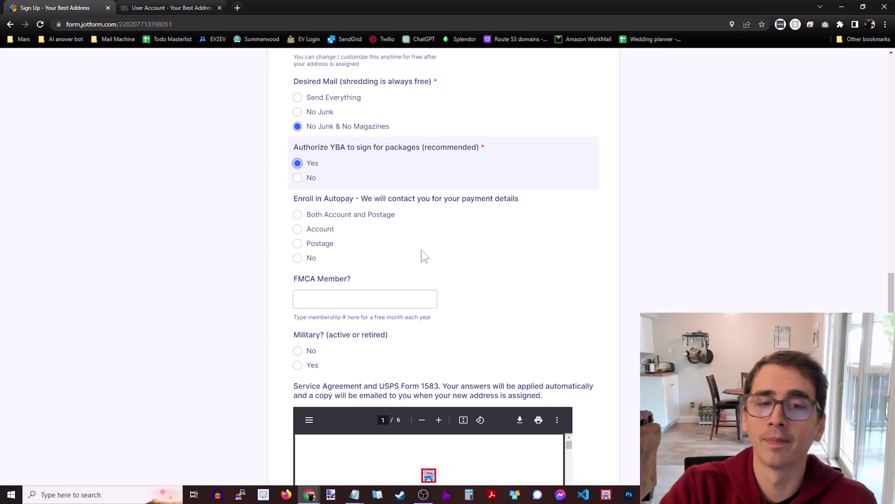
left_click(366, 215)
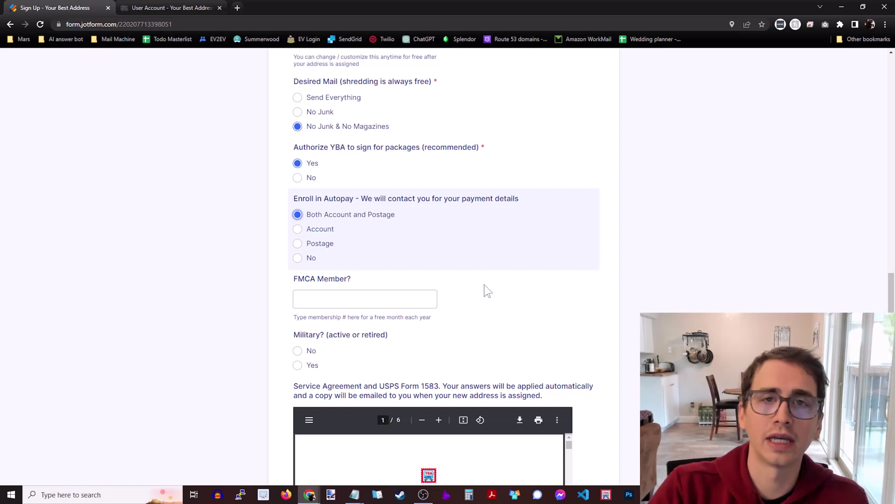
scroll(505, 281, "down", 2)
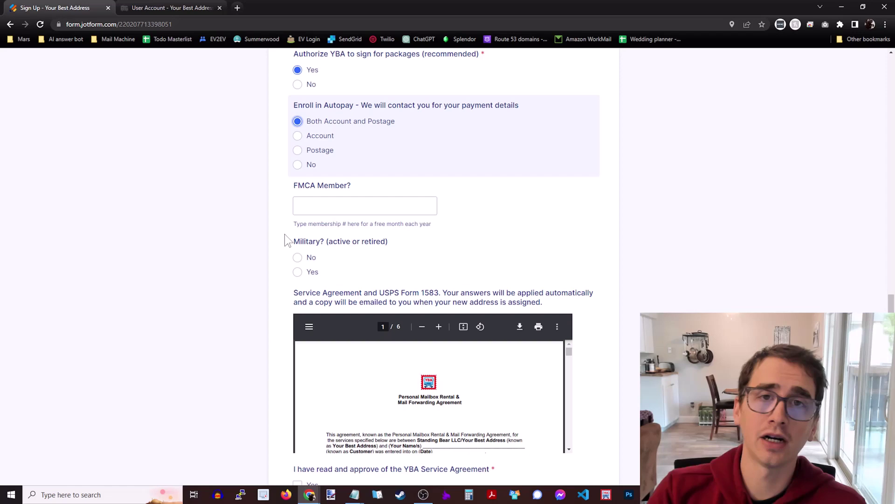
left_click(297, 272)
left_click(298, 258)
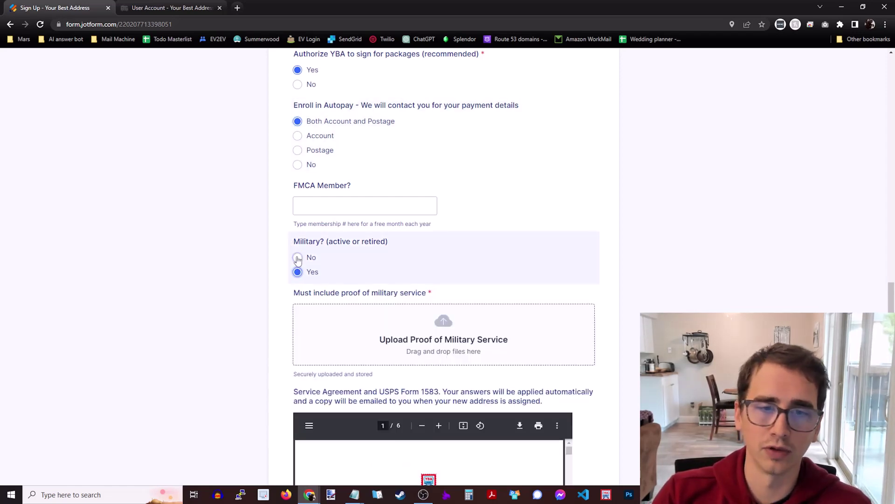
scroll(524, 210, "down", 4)
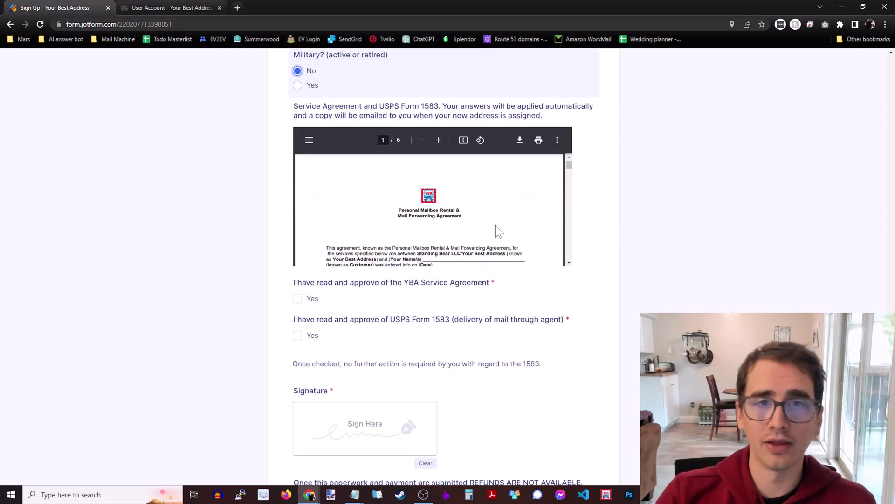
scroll(491, 221, "down", 3)
scroll(504, 220, "up", 3)
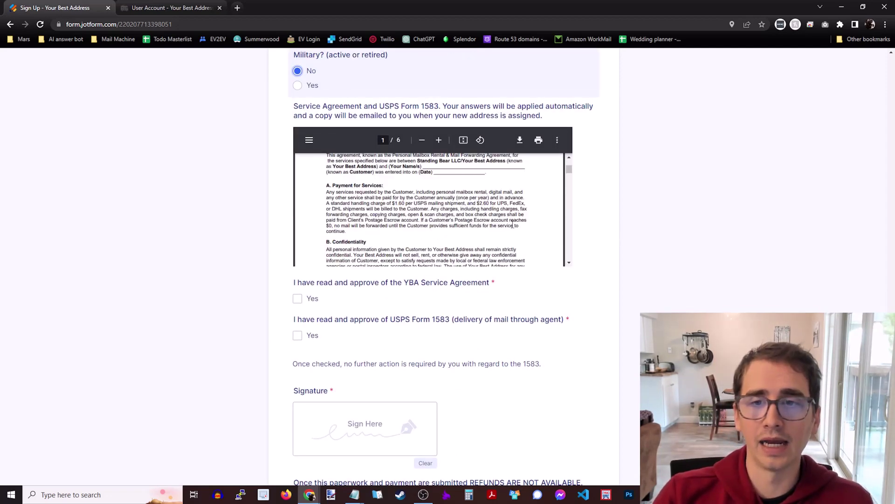
scroll(514, 223, "up", 1)
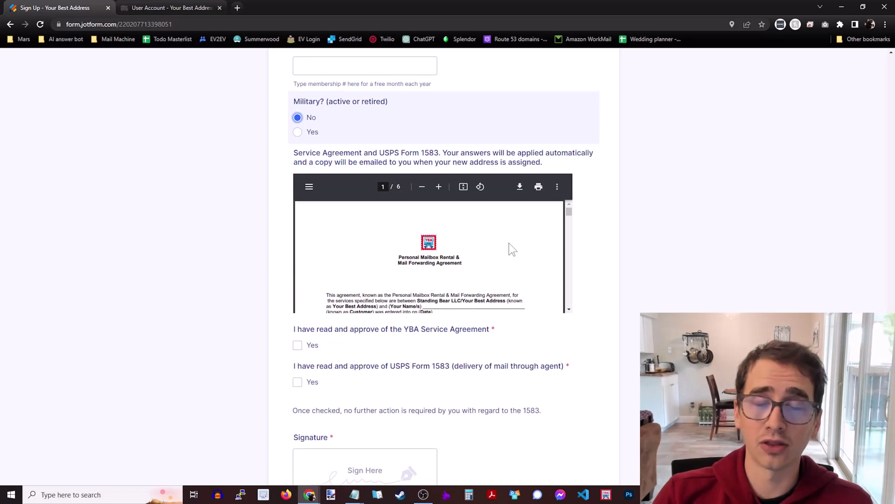
scroll(502, 235, "down", 10)
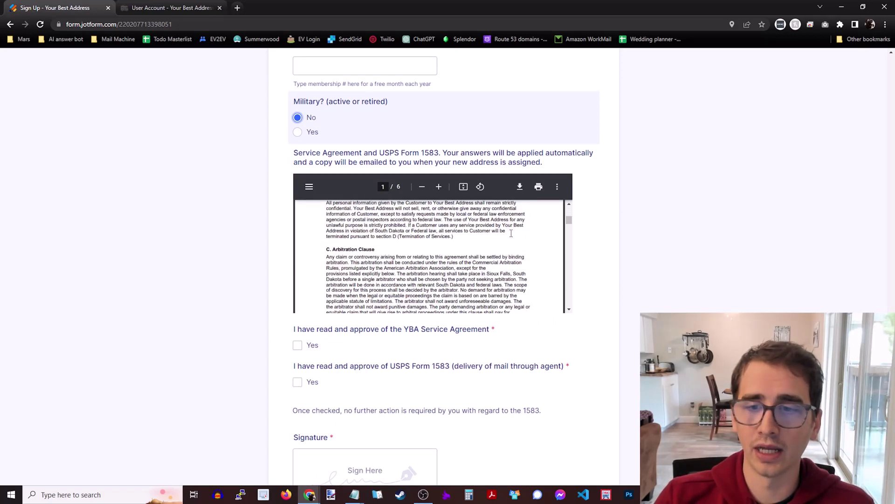
scroll(511, 238, "down", 10)
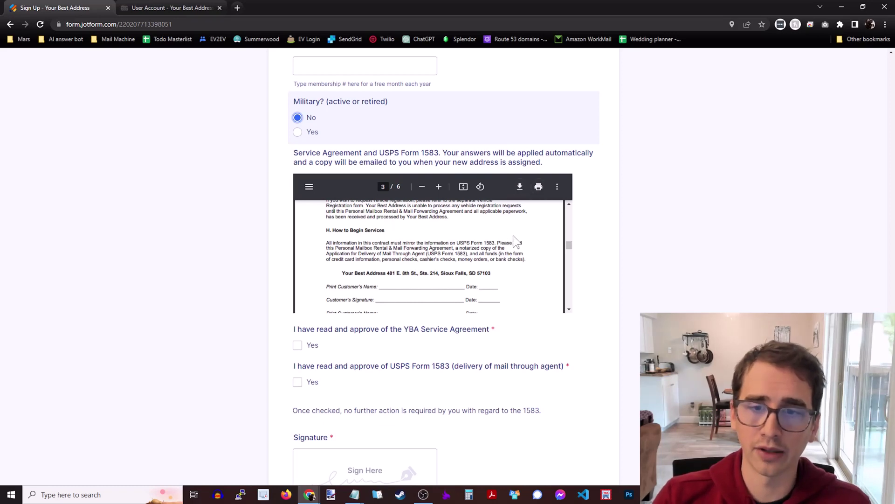
scroll(514, 236, "down", 15)
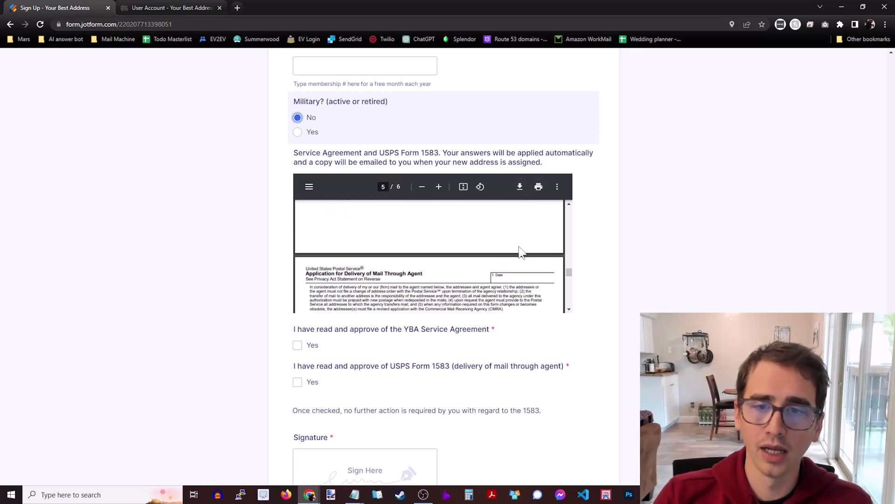
scroll(519, 251, "down", 3)
scroll(516, 251, "up", 1)
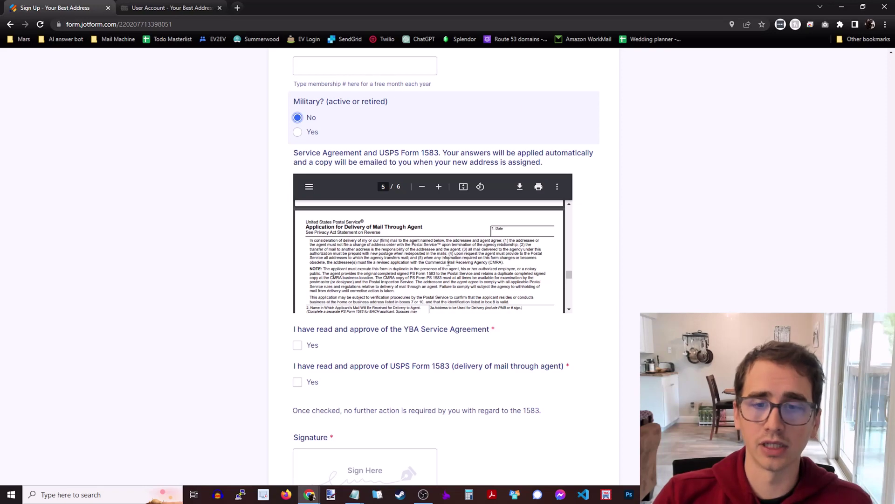
mouse_move(569, 279)
left_mouse_down()
mouse_move(578, 208)
mouse_move(584, 274)
left_mouse_up()
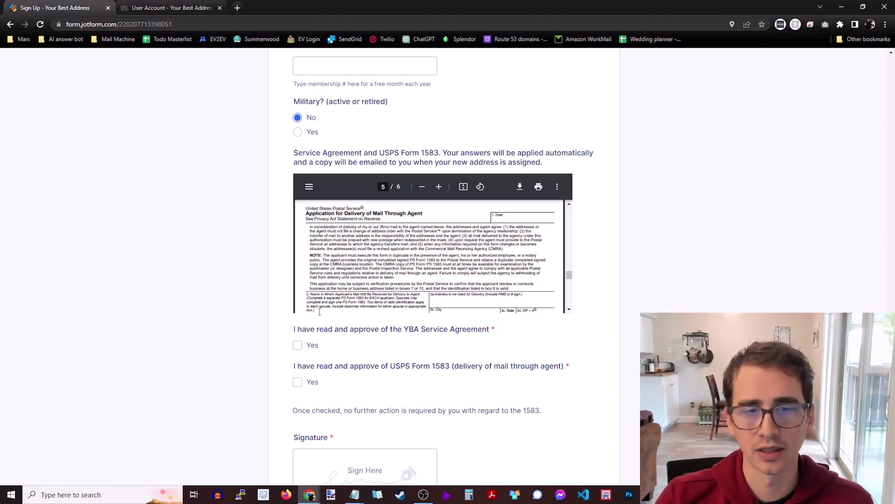
- Approve the YBA Service Agreement and USPS Form 1583, sign, accept no-refunds terms, and submit
left_click(298, 345)
scroll(246, 256, "down", 2)
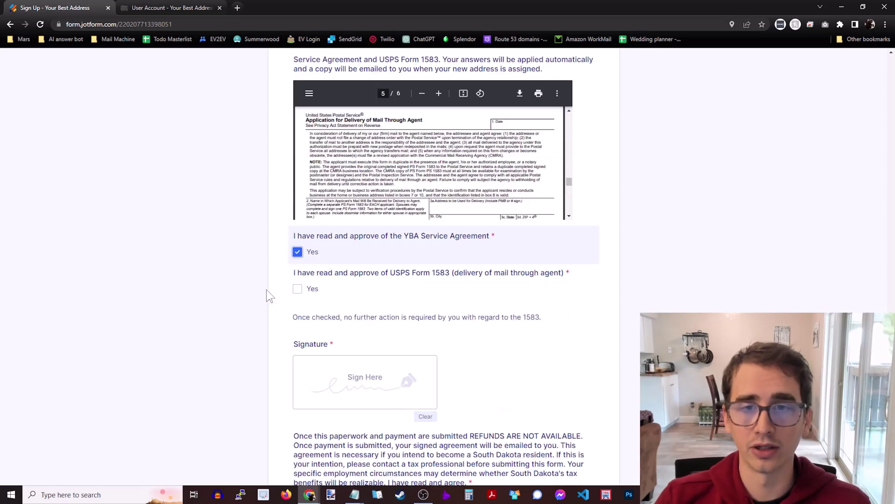
left_click(301, 288)
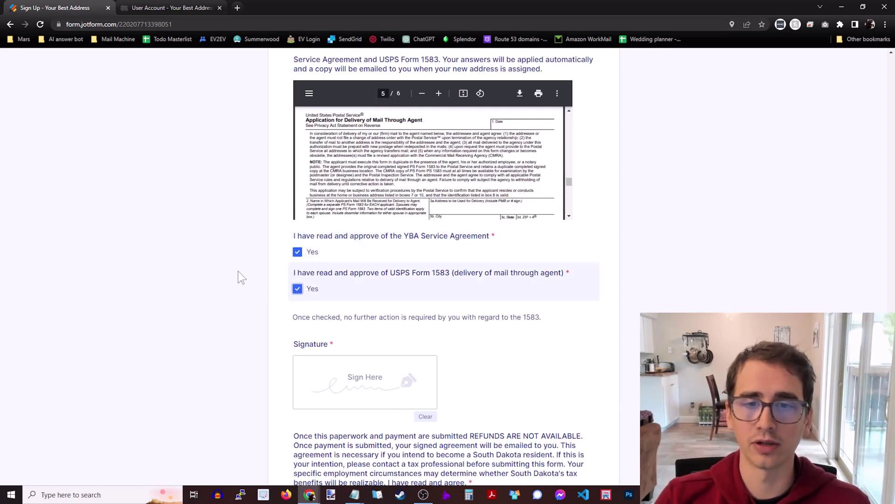
scroll(238, 271, "down", 2)
mouse_move(310, 295)
left_mouse_down()
mouse_move(342, 285)
mouse_move(400, 296)
left_mouse_up()
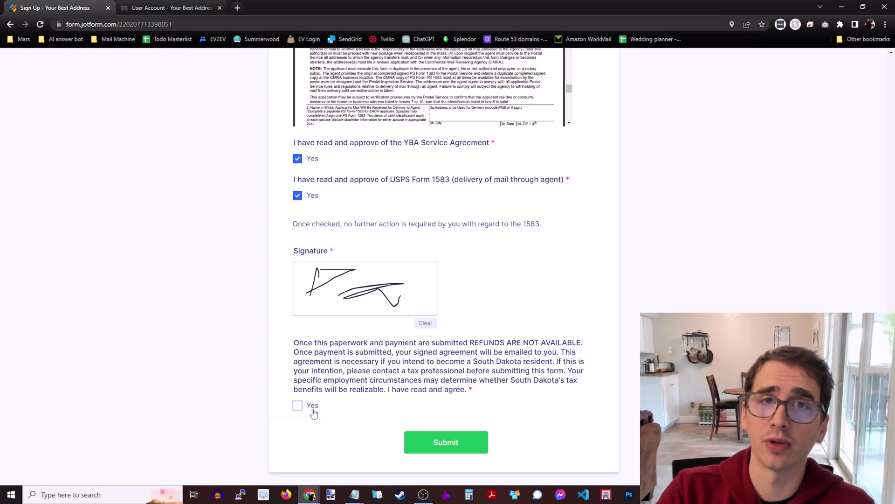
left_click(312, 411)
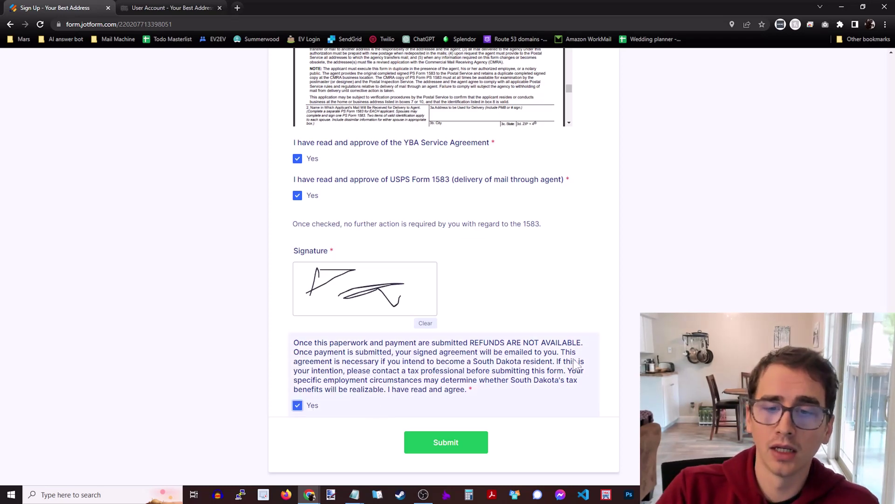
scroll(517, 354, "down", 1)
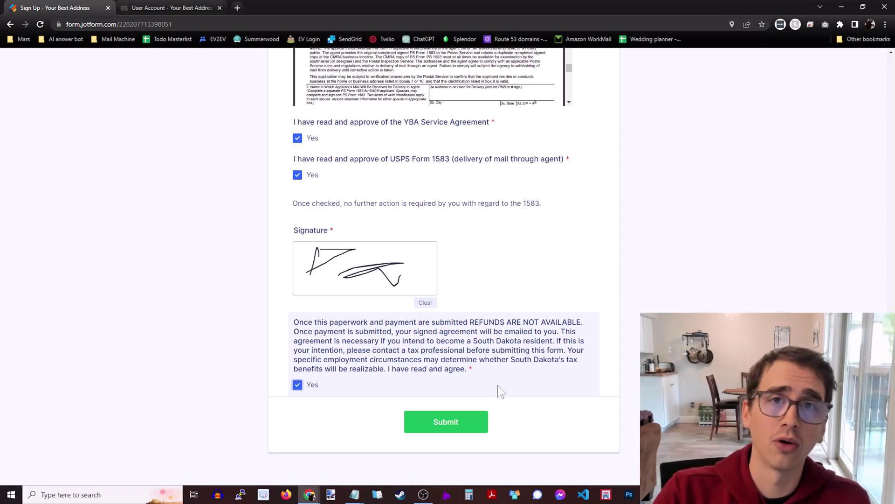
left_click(444, 421)
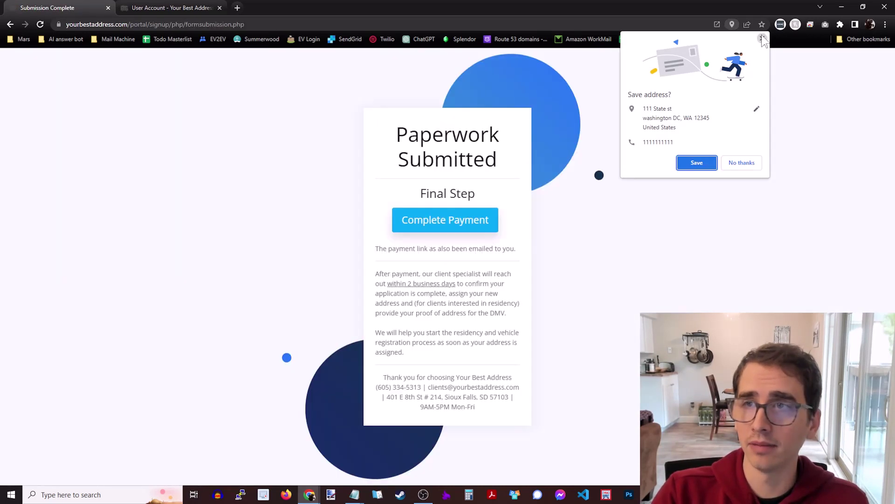
left_click(762, 38)
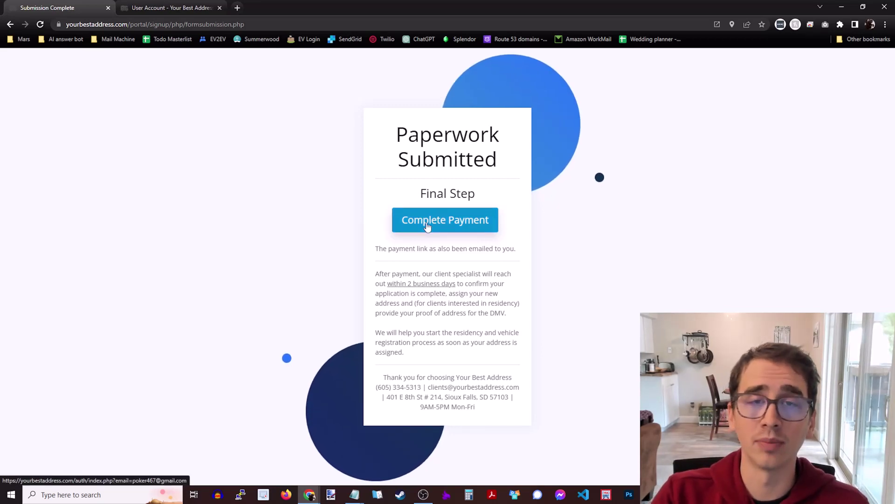
left_click(472, 226)
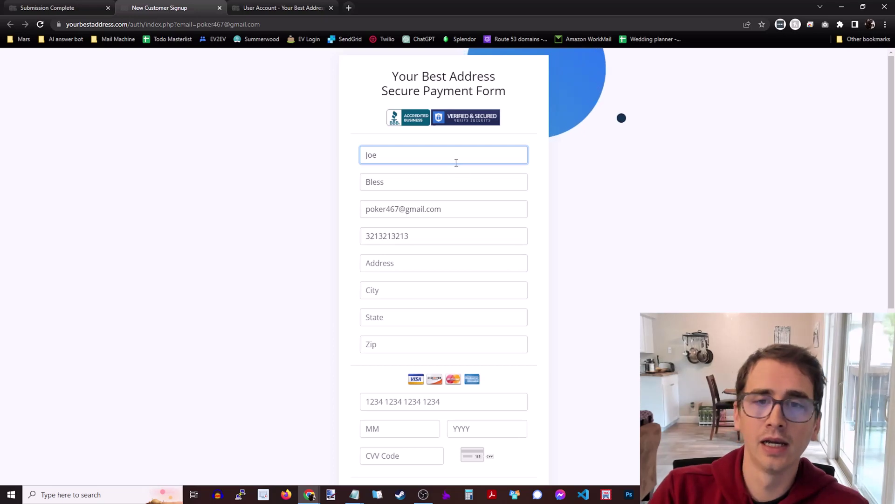
scroll(486, 207, "down", 1)
scroll(503, 196, "down", 5)
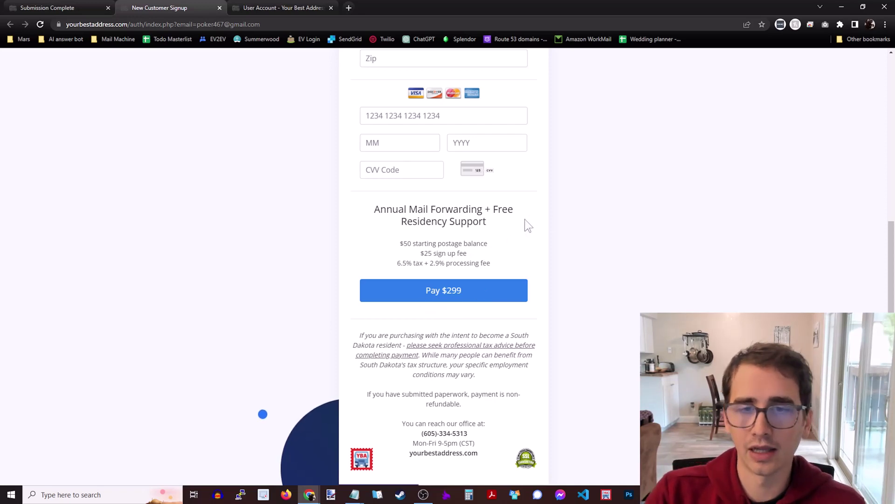
triple_click(448, 240)
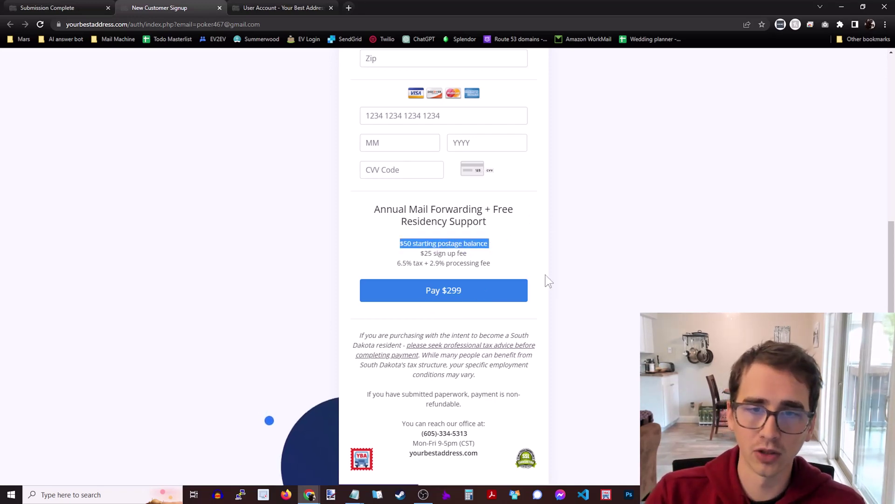
left_click_drag(421, 253, 467, 255)
triple_click(462, 263)
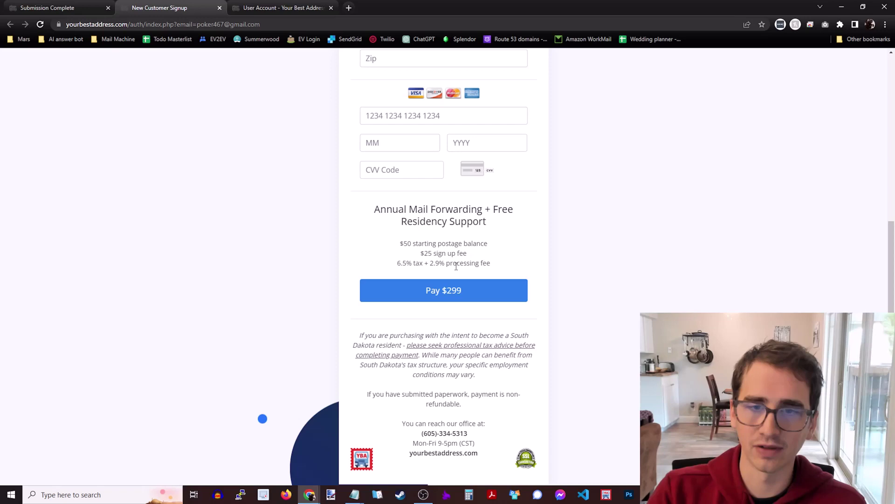
left_click(534, 249)
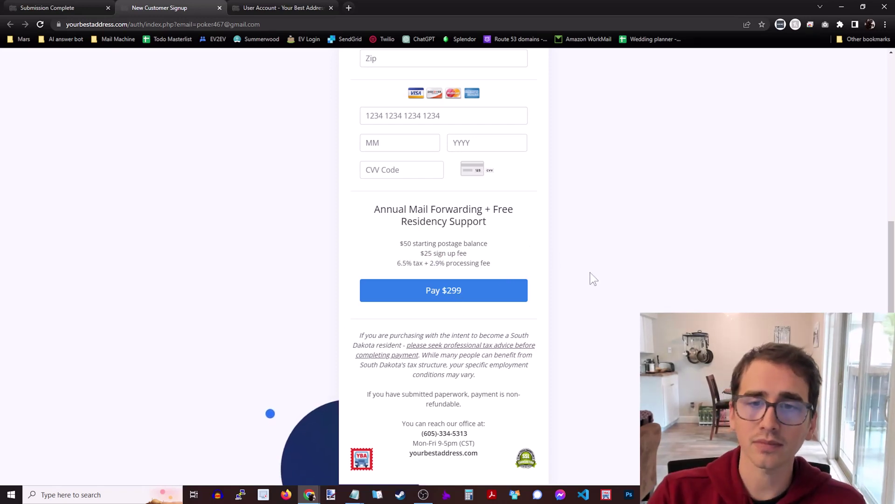
scroll(574, 275, "up", 5)
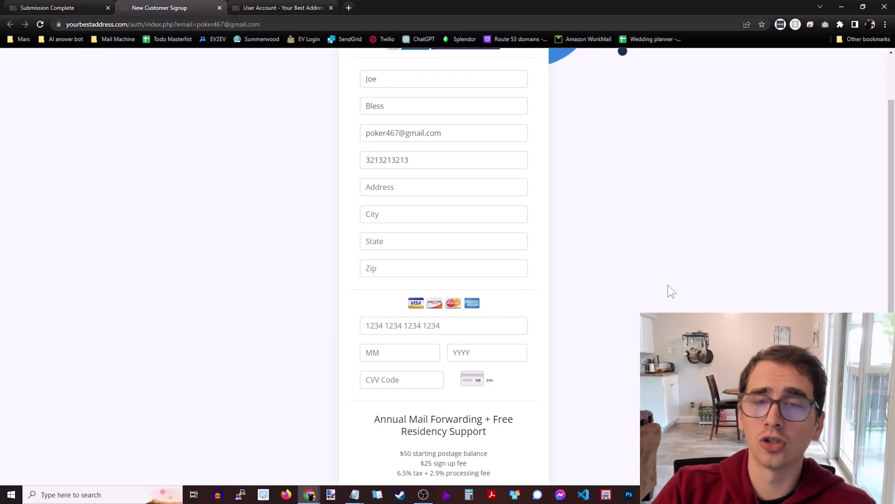
- Log out of the client portal and return to the yourbestaddress.com homepage
left_click(257, 11)
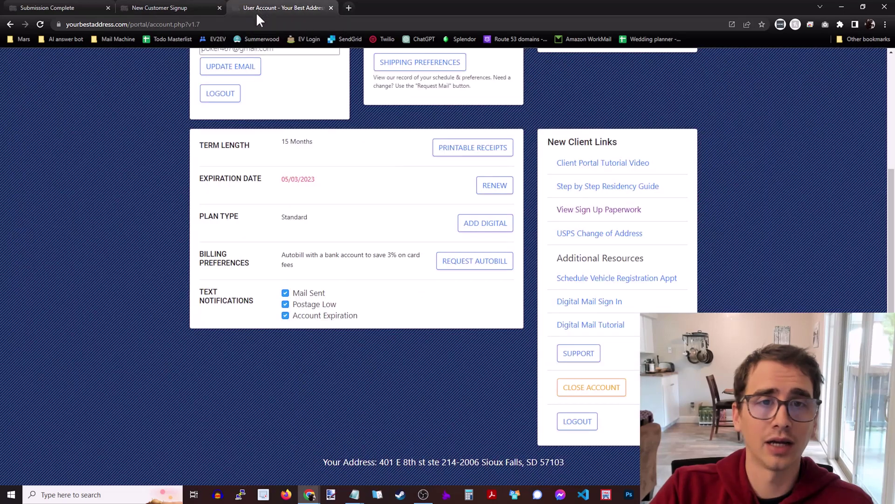
left_click(220, 94)
left_click(193, 23)
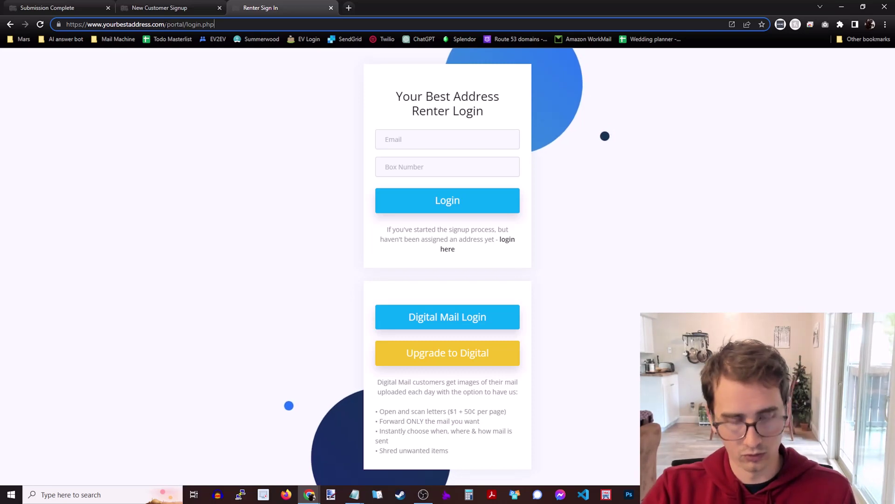
left_click_drag(214, 24, 166, 24)
key("BackSpace")
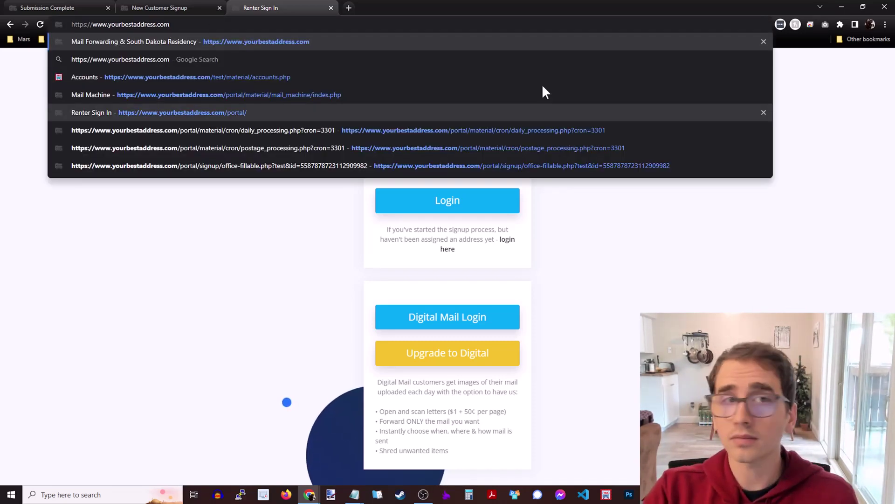
left_click(367, 36)
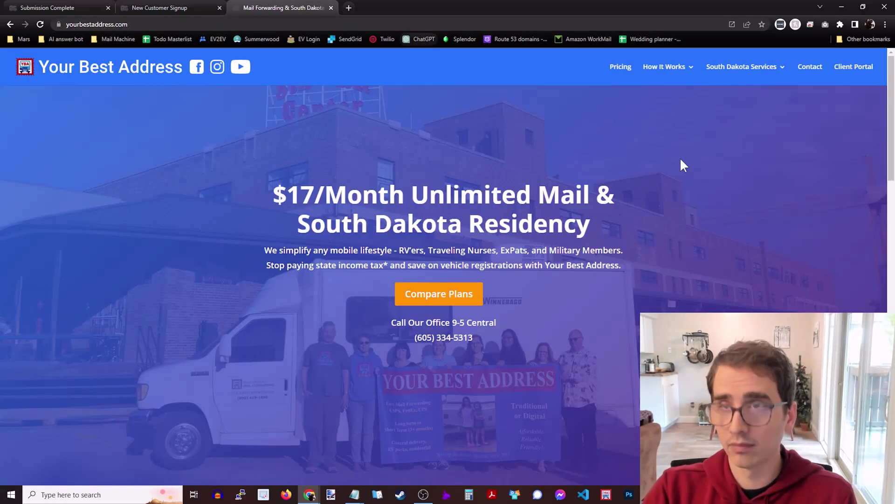
- Log in to the Client Portal with the saved e-mail and the box number
left_click(845, 69)
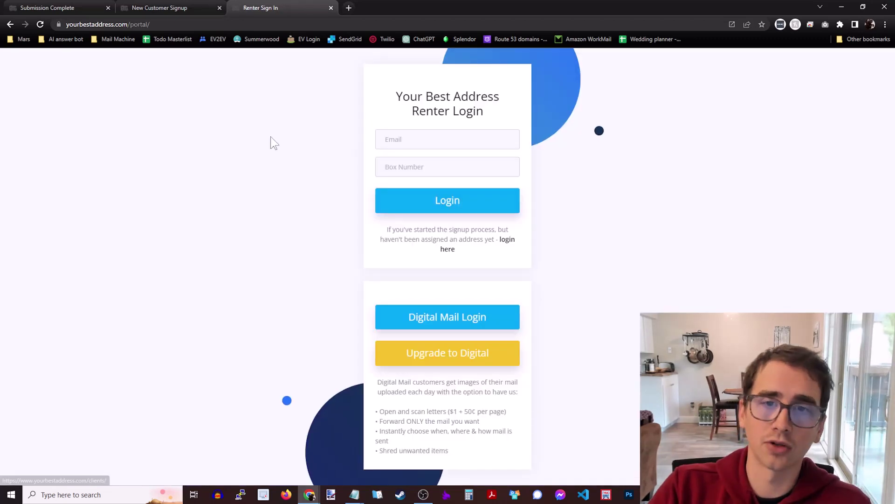
left_click(481, 136)
left_click(478, 162)
left_click(478, 162)
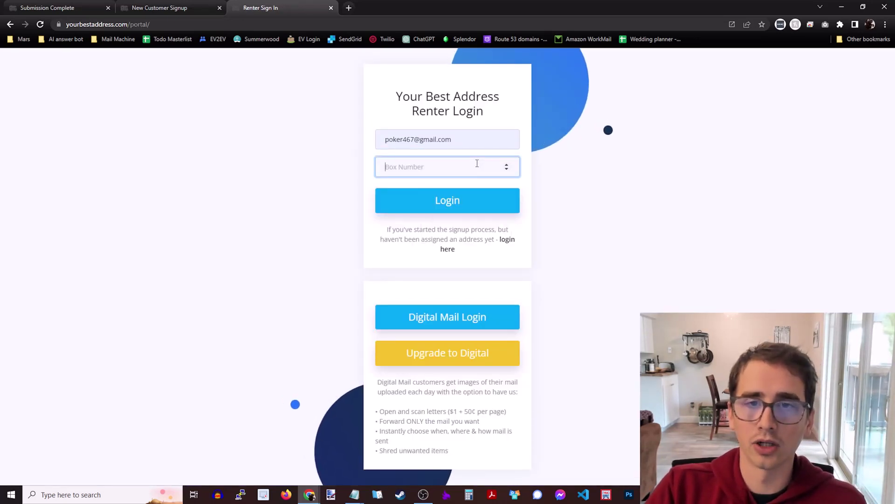
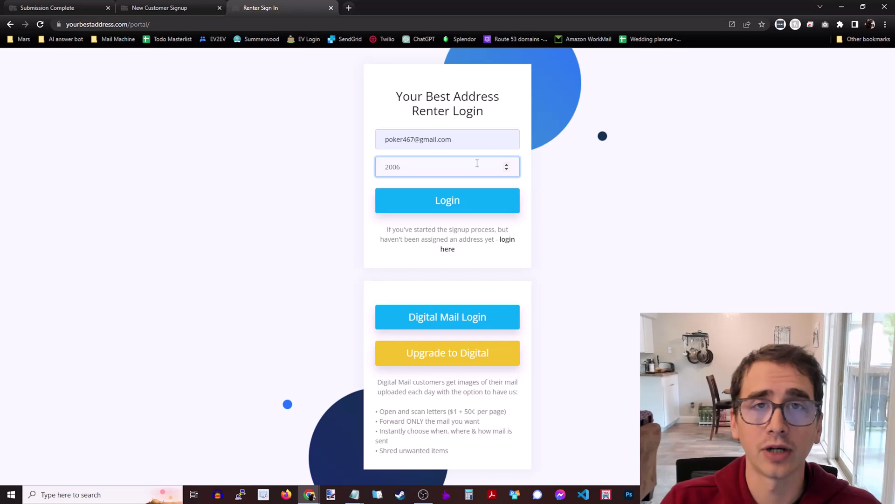
double_click(391, 167)
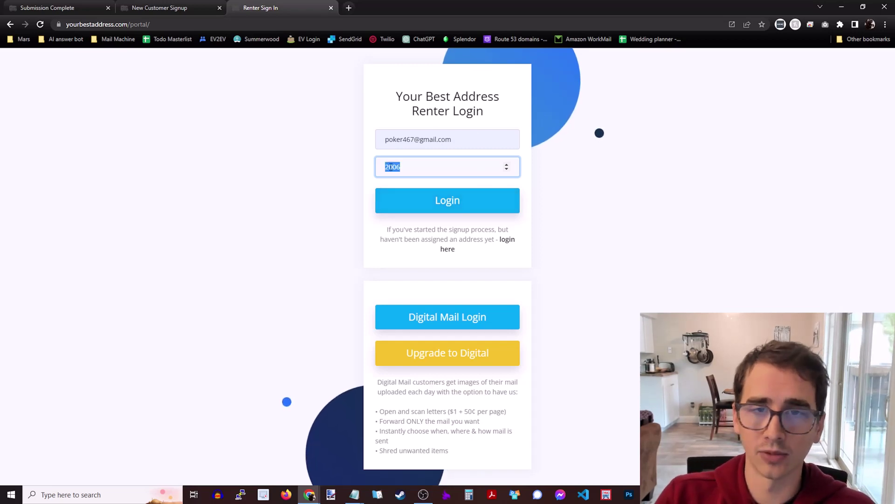
left_click(434, 204)
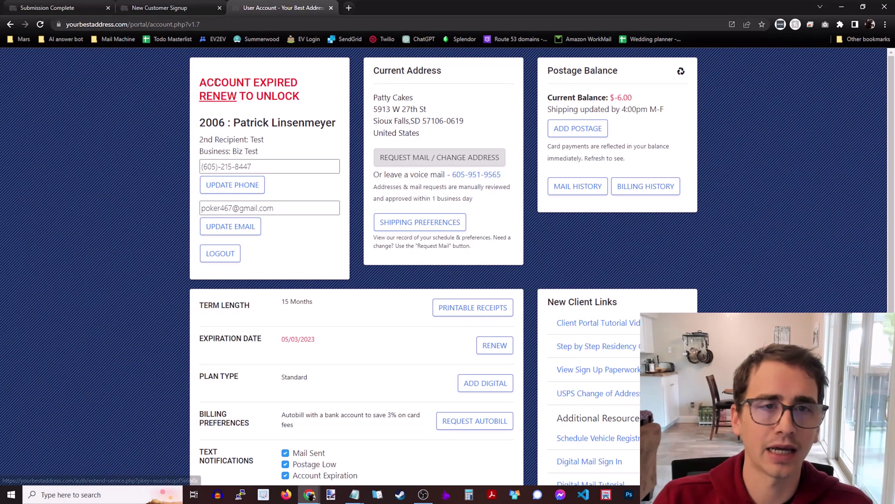
left_click_drag(286, 96, 216, 82)
left_click(216, 82)
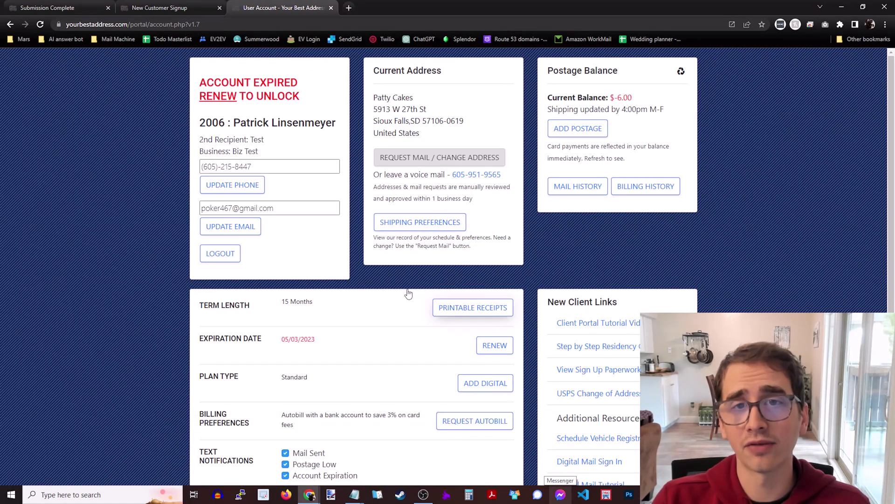
scroll(659, 284, "down", 1)
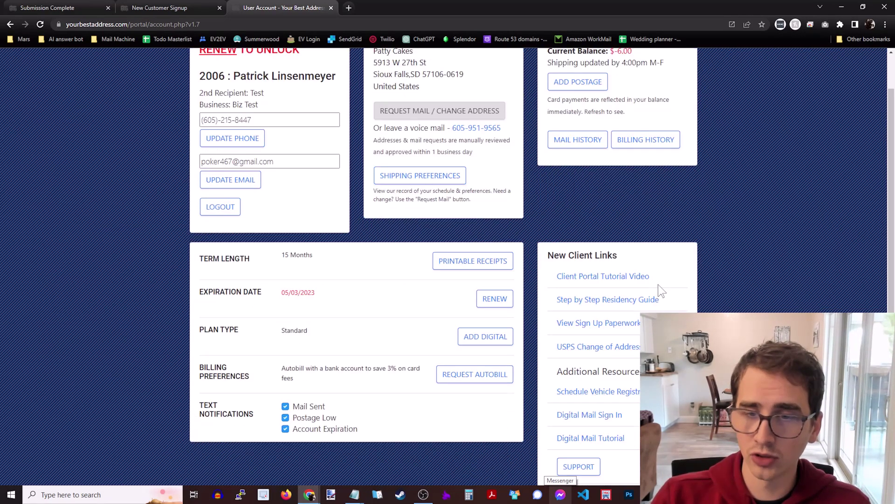
- Open View Sign Up Paperwork, zoom out, and scroll through the signed agreement and Form 1583
left_click(593, 323)
mouse_move(892, 69)
left_mouse_down()
mouse_move(889, 245)
mouse_move(886, 226)
left_mouse_up()
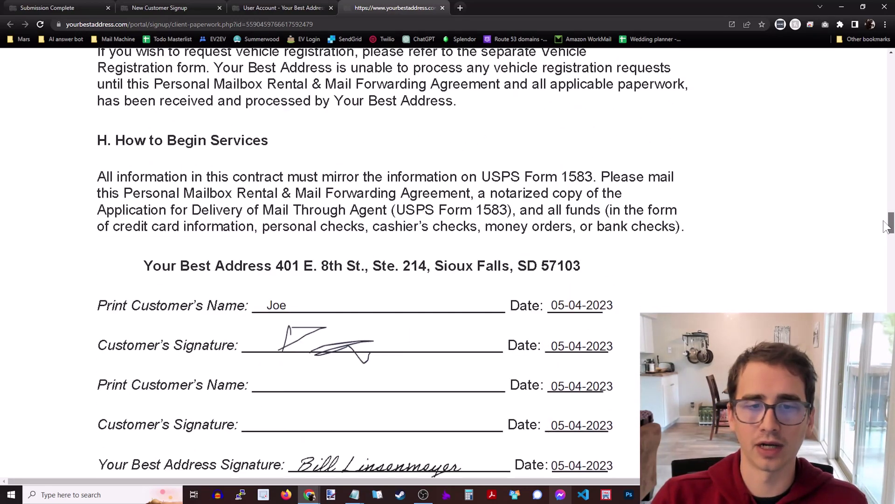
key("ctrl+minus")
key("ctrl+minus")
key("ctrl+minus")
key("ctrl+minus")
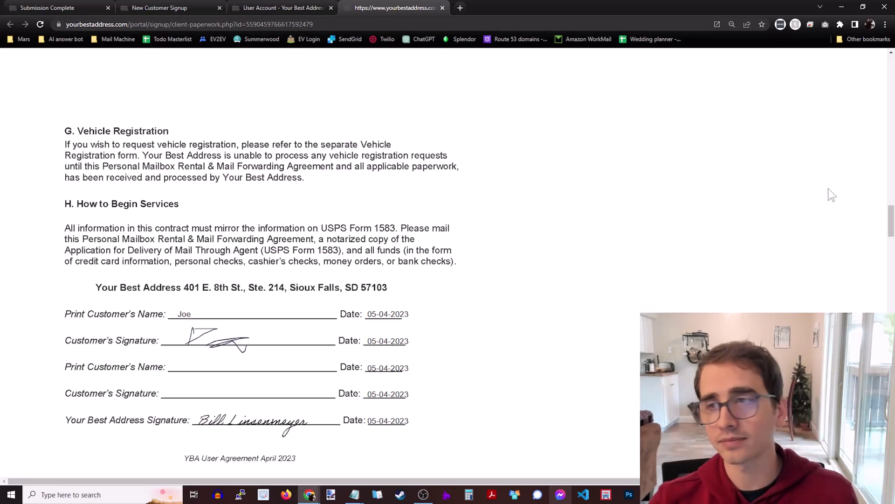
left_click_drag(890, 218, 876, 311)
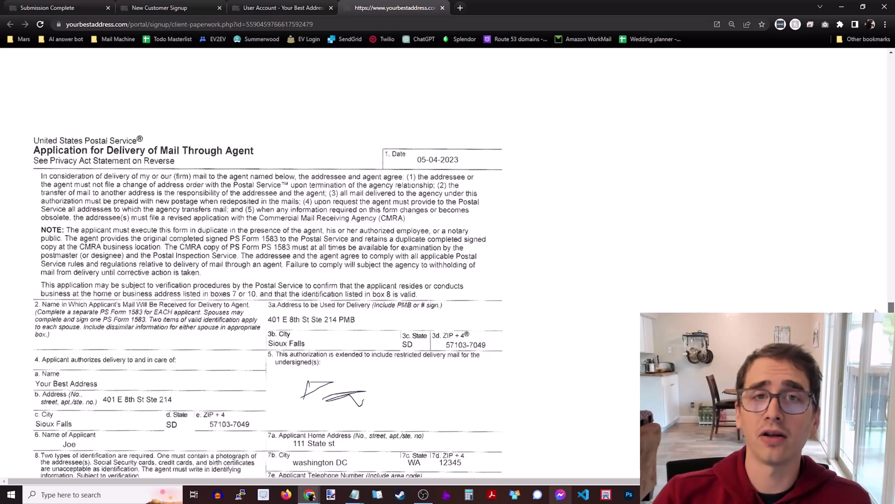
mouse_move(876, 311)
left_mouse_down()
mouse_move(888, 333)
mouse_move(888, 216)
left_mouse_up()
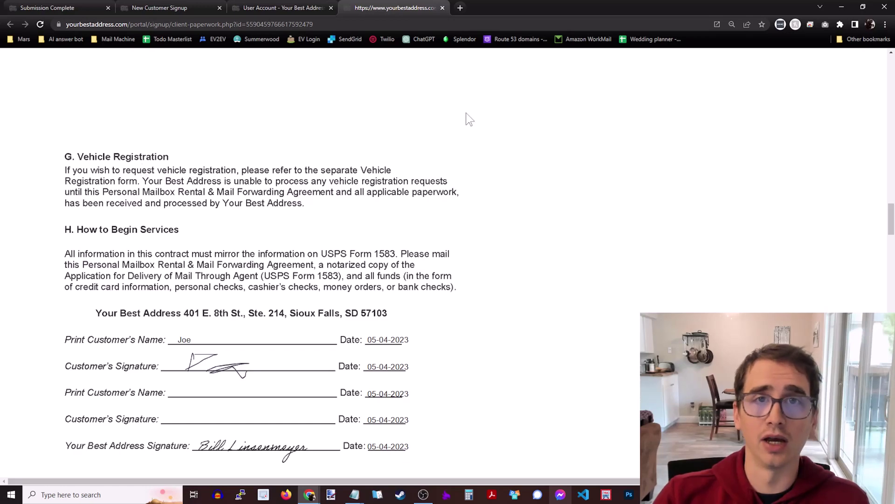
- Close the paperwork tab and highlight the current postage balance on the account page
left_click(443, 8)
scroll(606, 220, "up", 3, "ctrl")
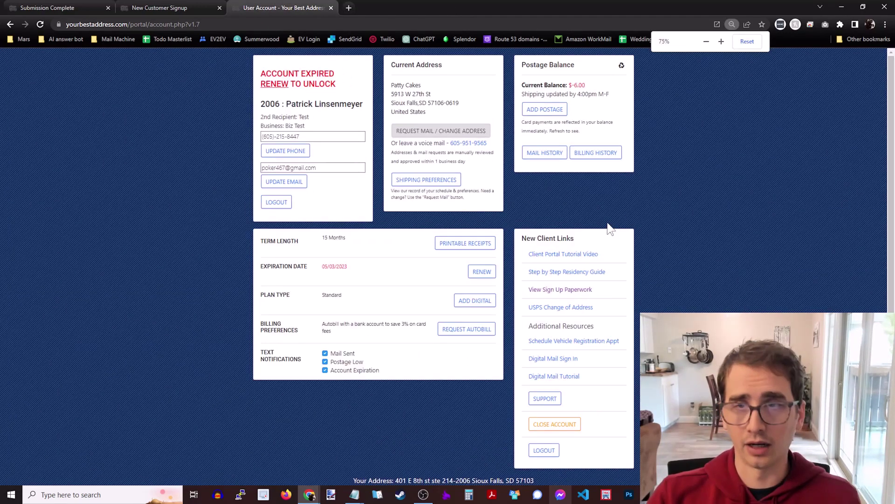
scroll(607, 220, "up", 1, "ctrl")
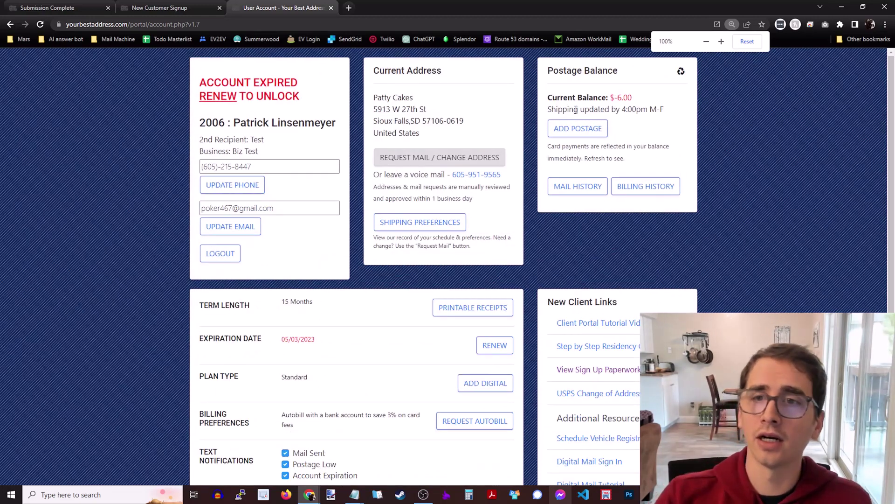
left_click_drag(573, 98, 645, 102)
left_click(606, 114)
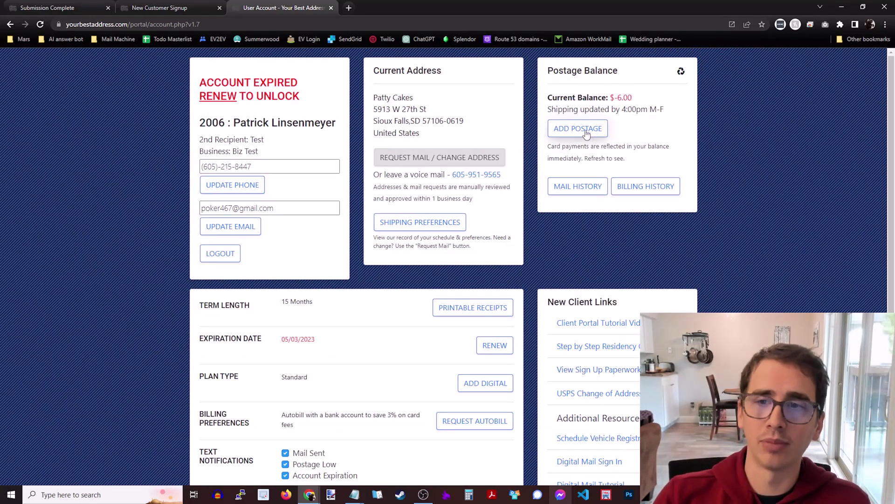
left_click(430, 163)
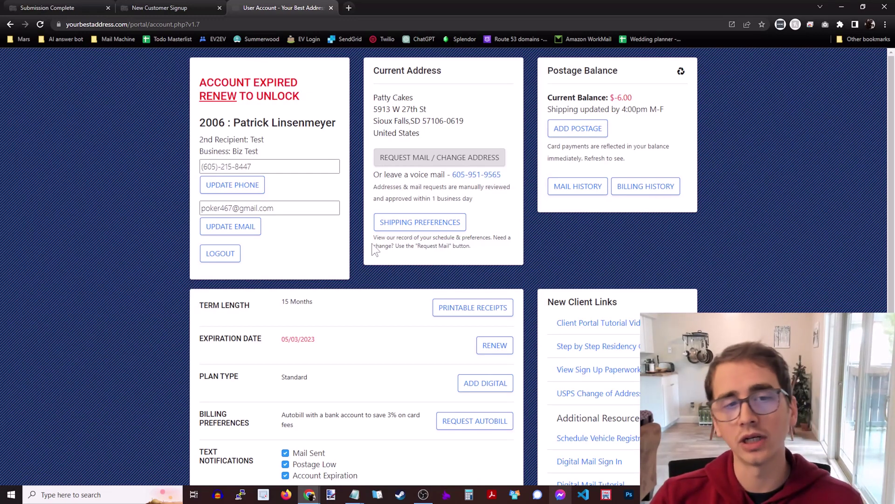
- Highlight the 05/03/2023 account expiration date and review the notification settings
scroll(395, 244, "down", 2)
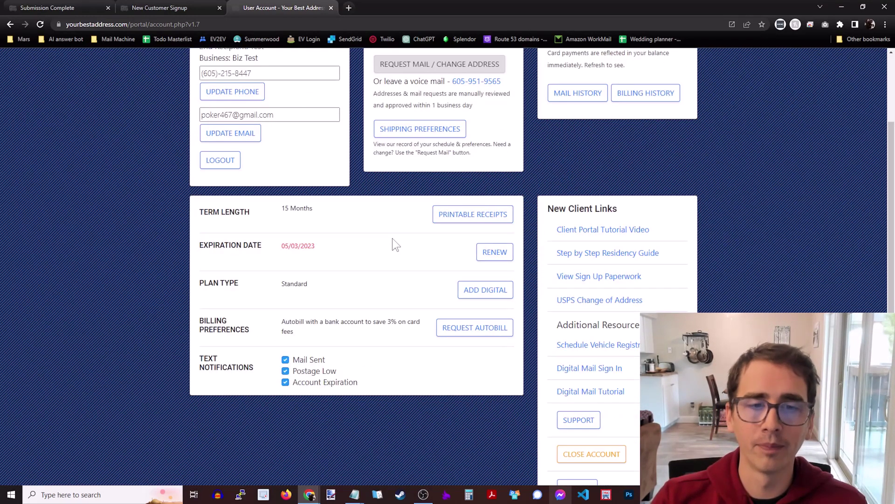
triple_click(304, 245)
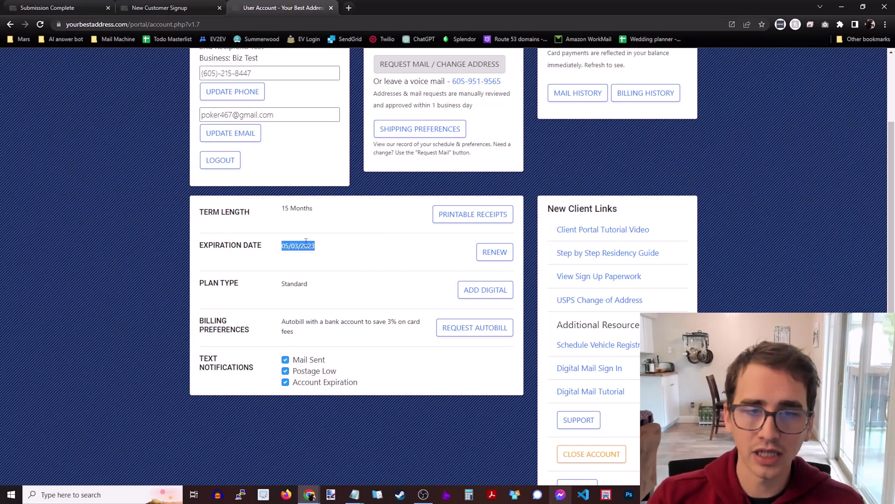
left_click(469, 245)
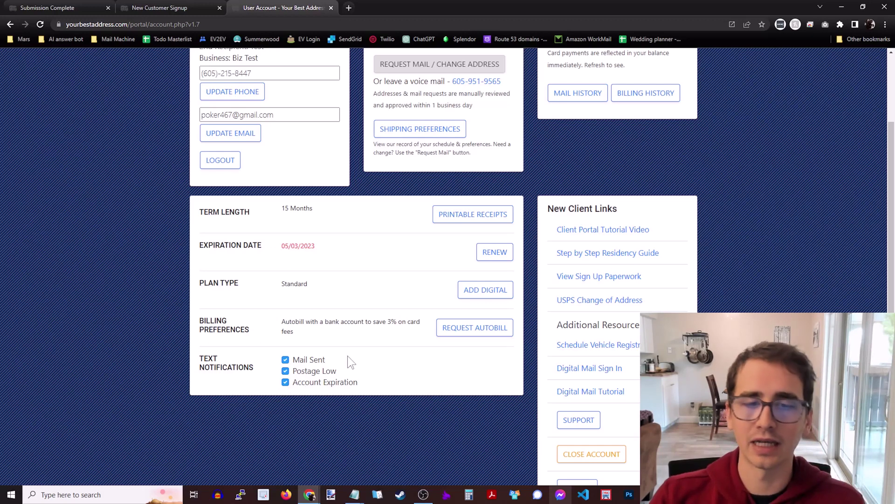
scroll(394, 293, "down", 2)
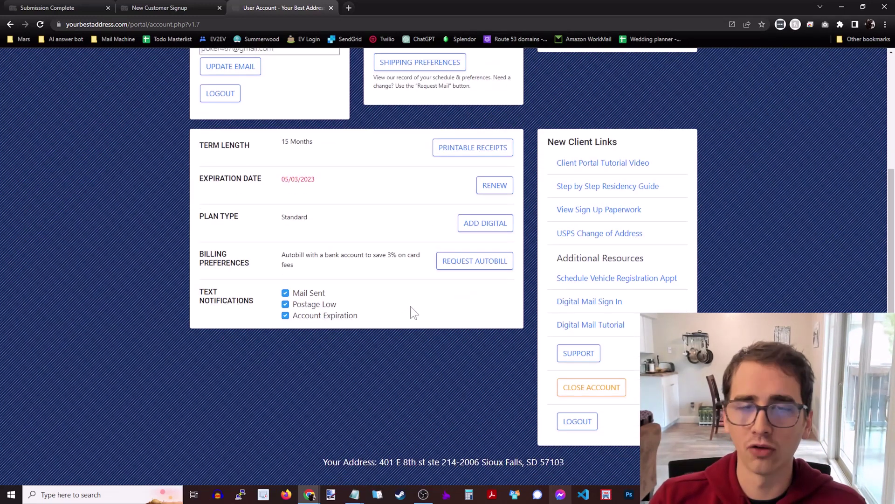
scroll(771, 300, "up", 4)
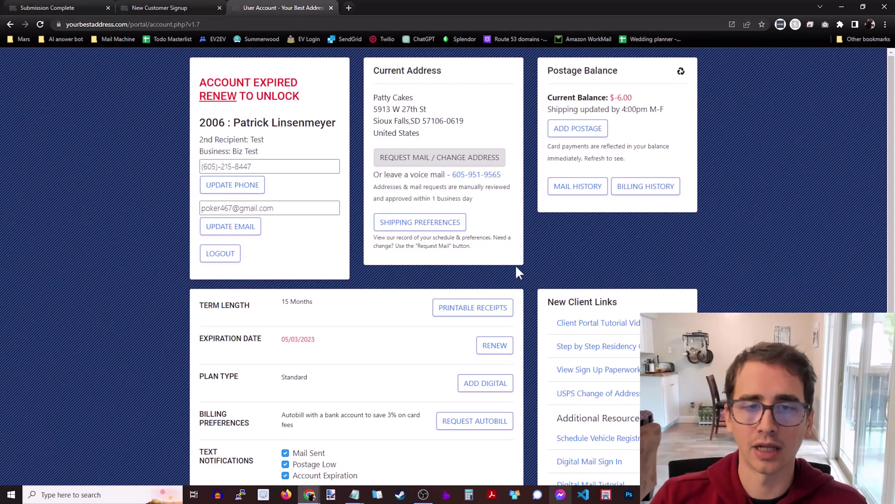
scroll(553, 266, "down", 3)
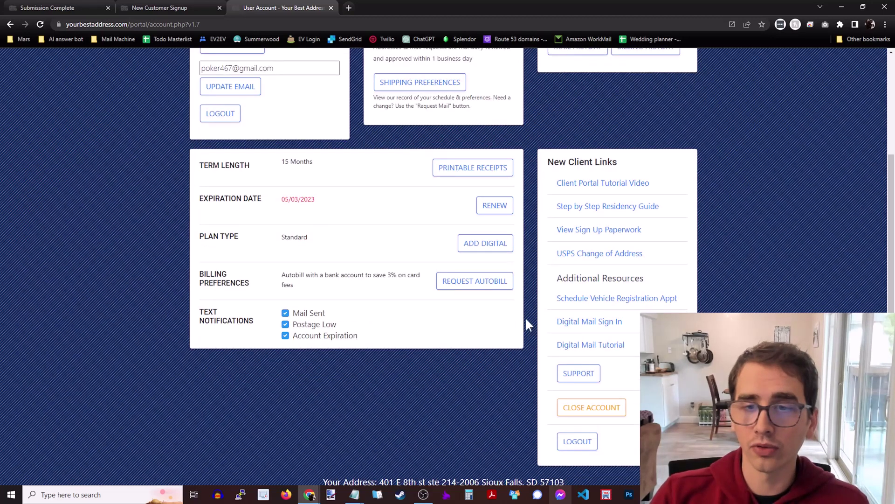